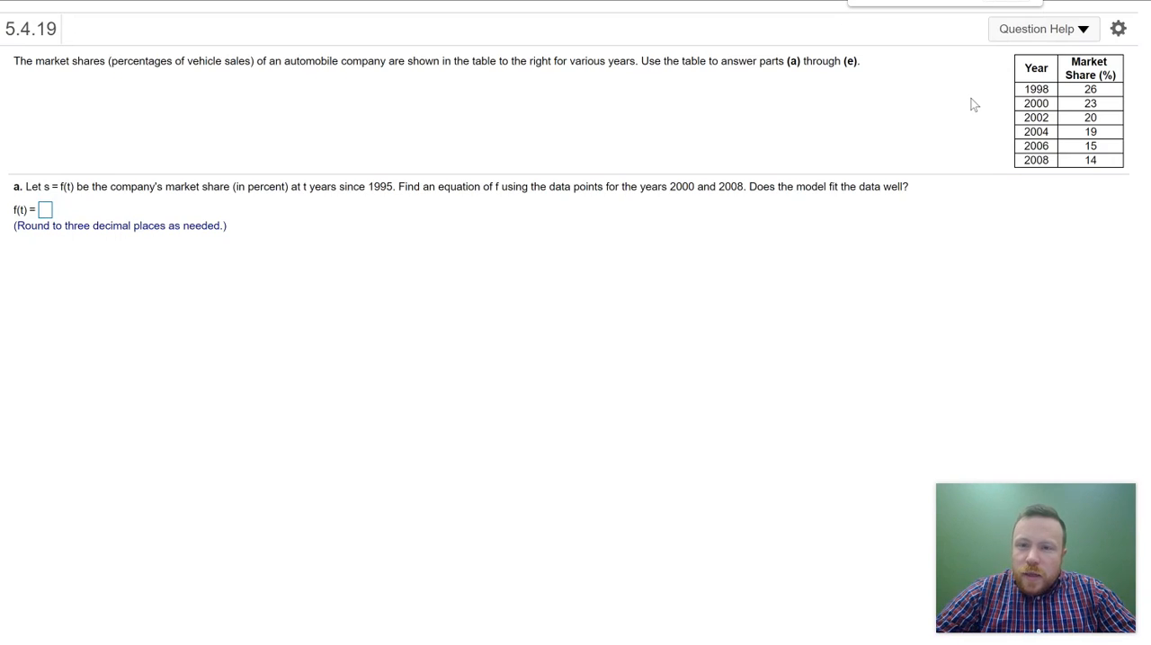
# Step: Close the other browser tabs and open the Desmos graphing calculator in a new tab
pyautogui.rightClick(604, 1)
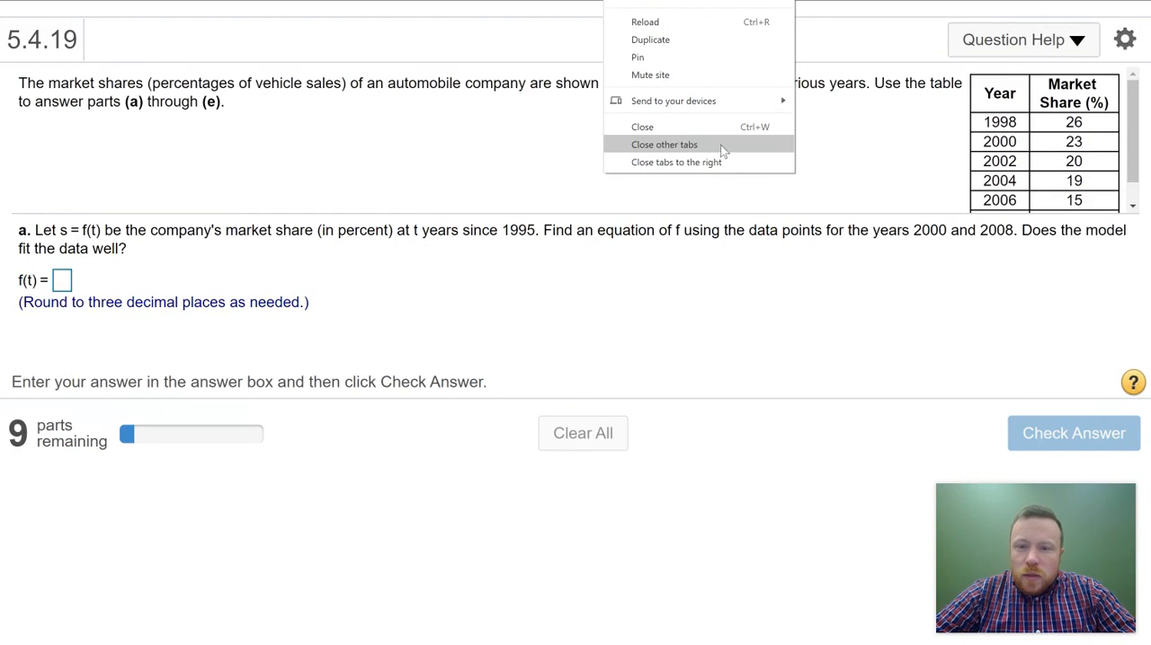
pyautogui.click(683, 144)
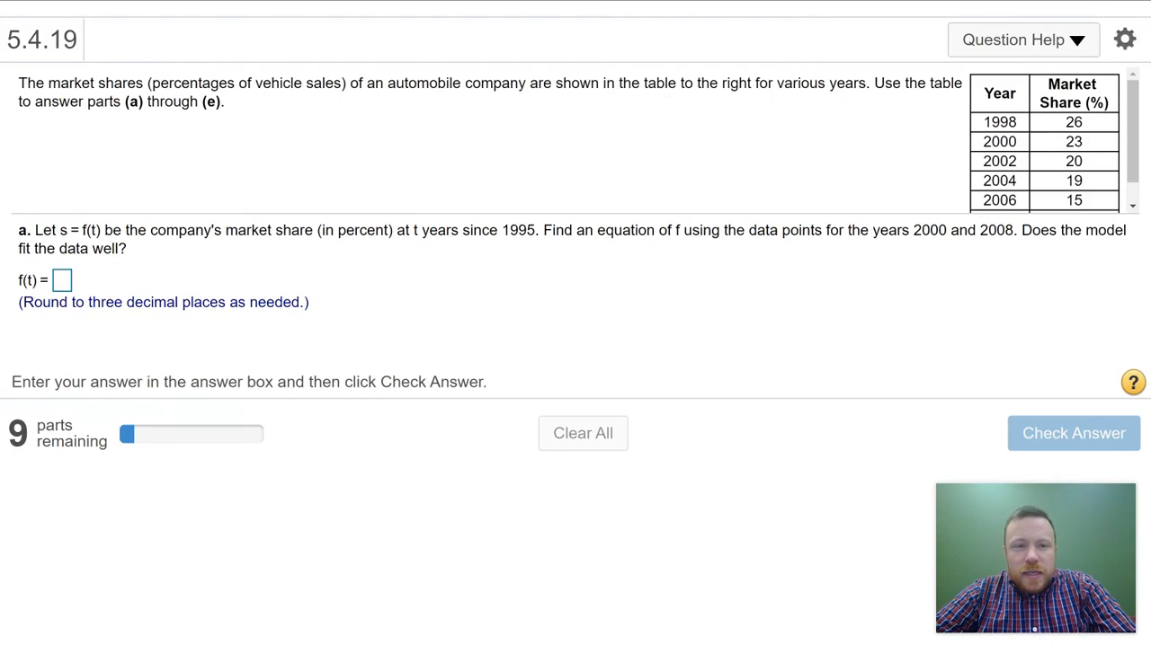
pyautogui.hotkey('ctrl', 't')
pyautogui.write('s')
pyautogui.press('BackSpace')
pyautogui.press('BackSpace')
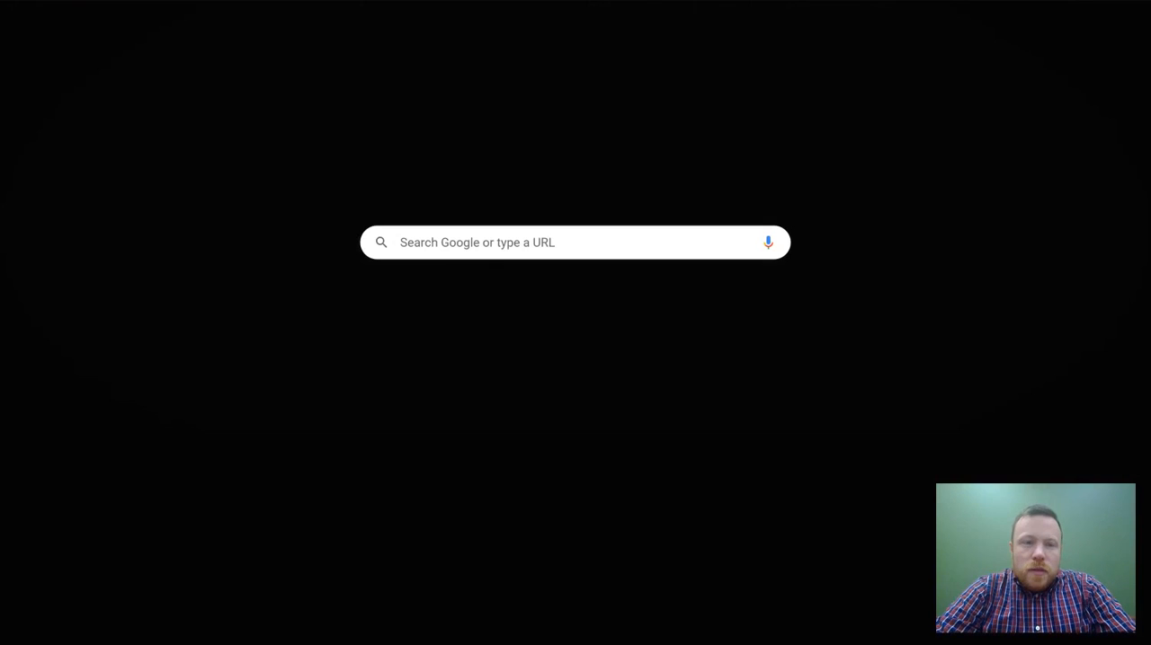
pyautogui.write('des')
pyautogui.press('Return')
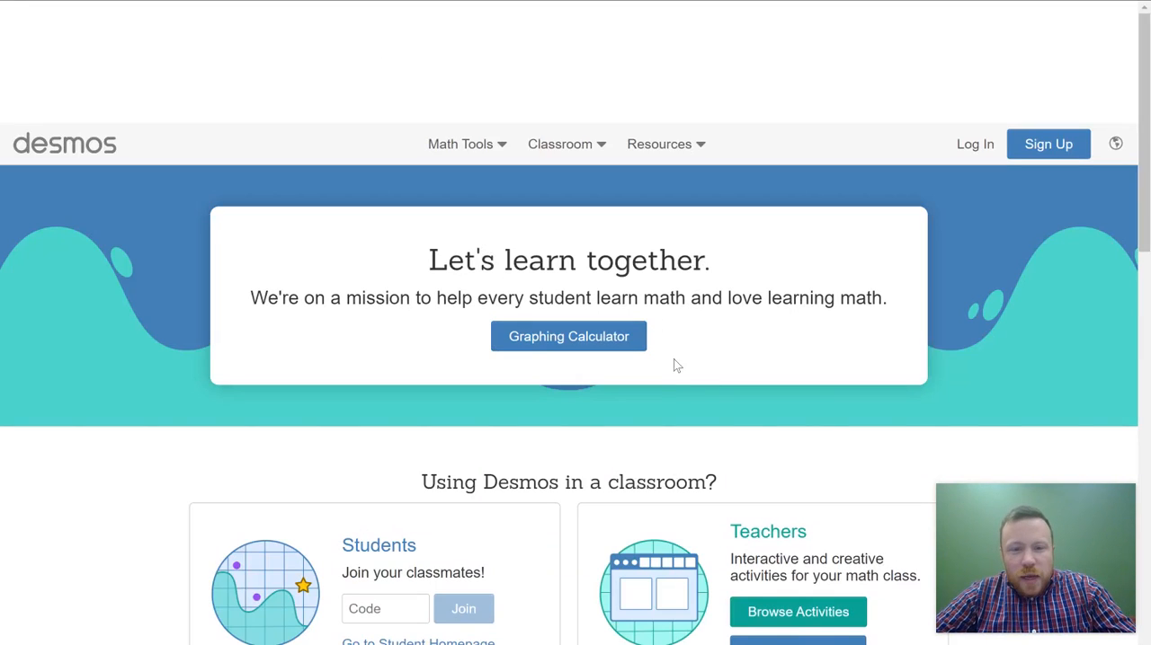
pyautogui.click(605, 346)
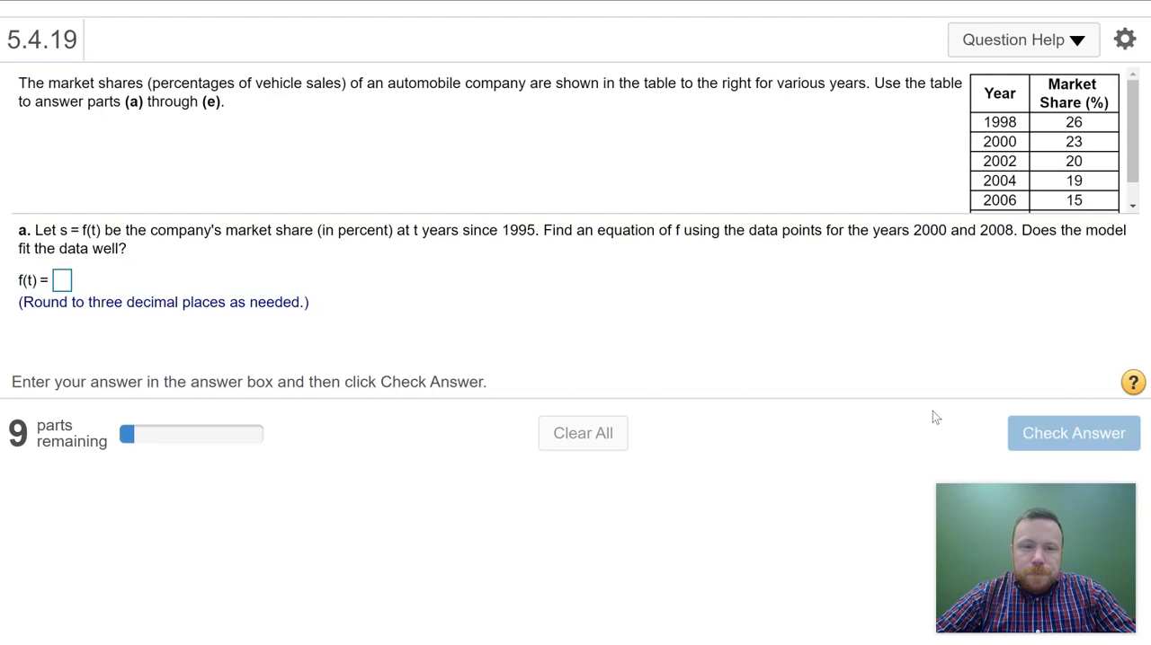
# Step: Try to copy the exercise's year and market share table into the first Desmos expression line
pyautogui.click(986, 89)
pyautogui.moveTo(1005, 92); pyautogui.dragTo(1085, 205)
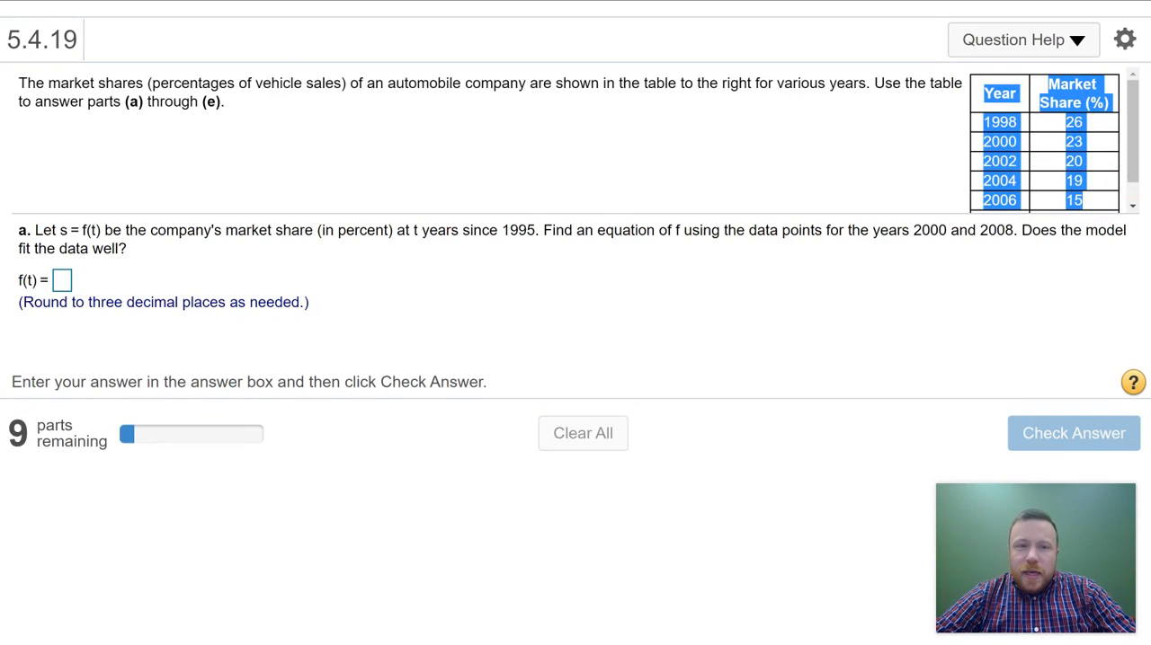
pyautogui.hotkey('ctrl', 'Tab')
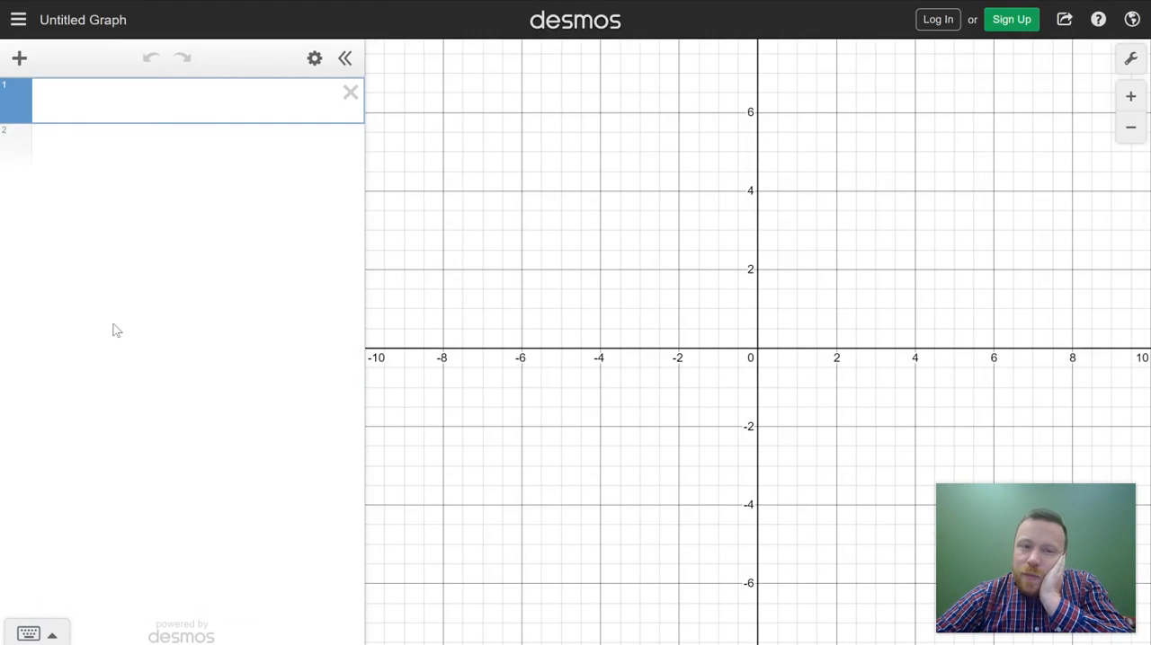
pyautogui.click(69, 119)
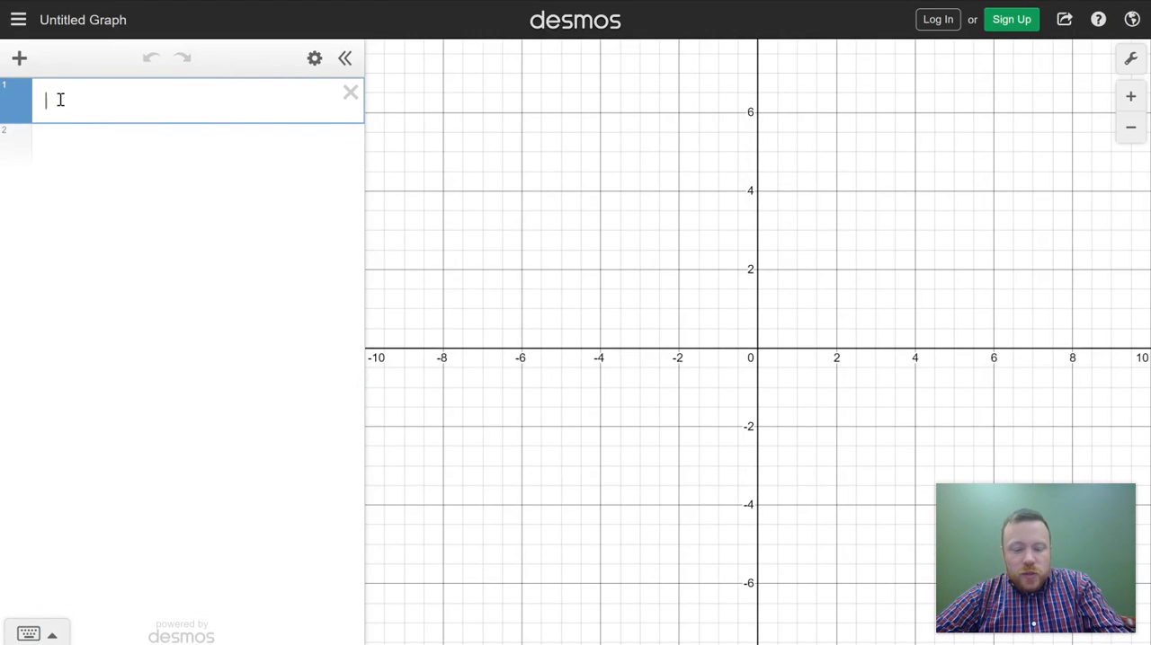
pyautogui.hotkey('ctrl', 'v')
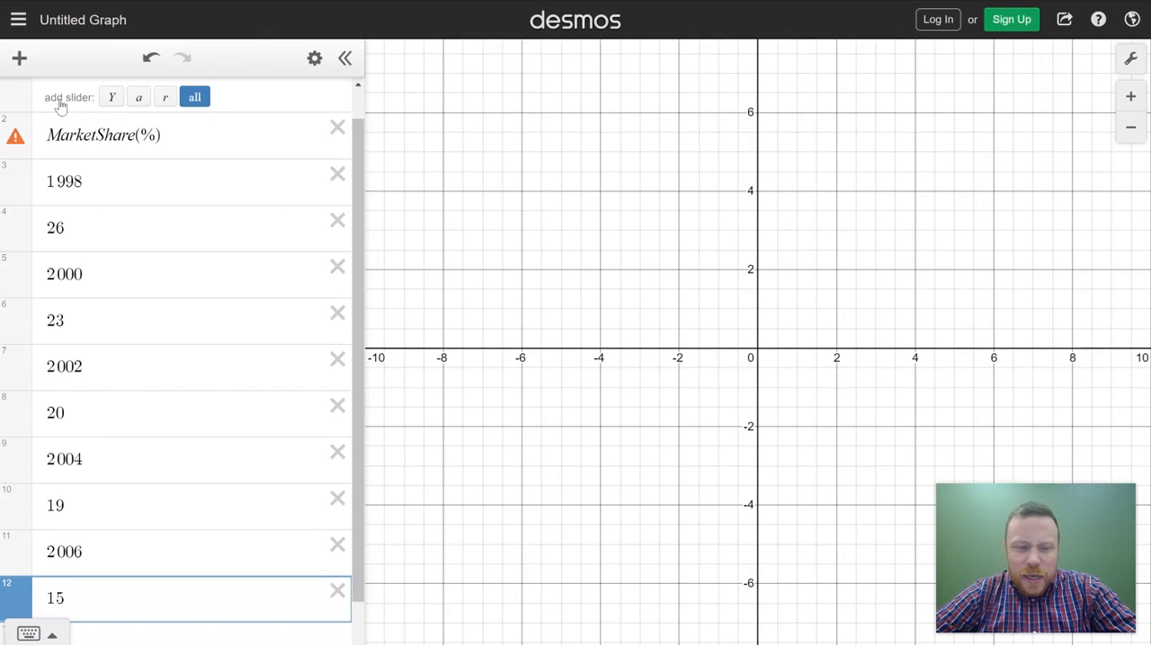
pyautogui.hotkey('ctrl', 'z')
# Step: Add an empty table to the Desmos graph and try to paste the copied market share data into it
pyautogui.click(19, 59)
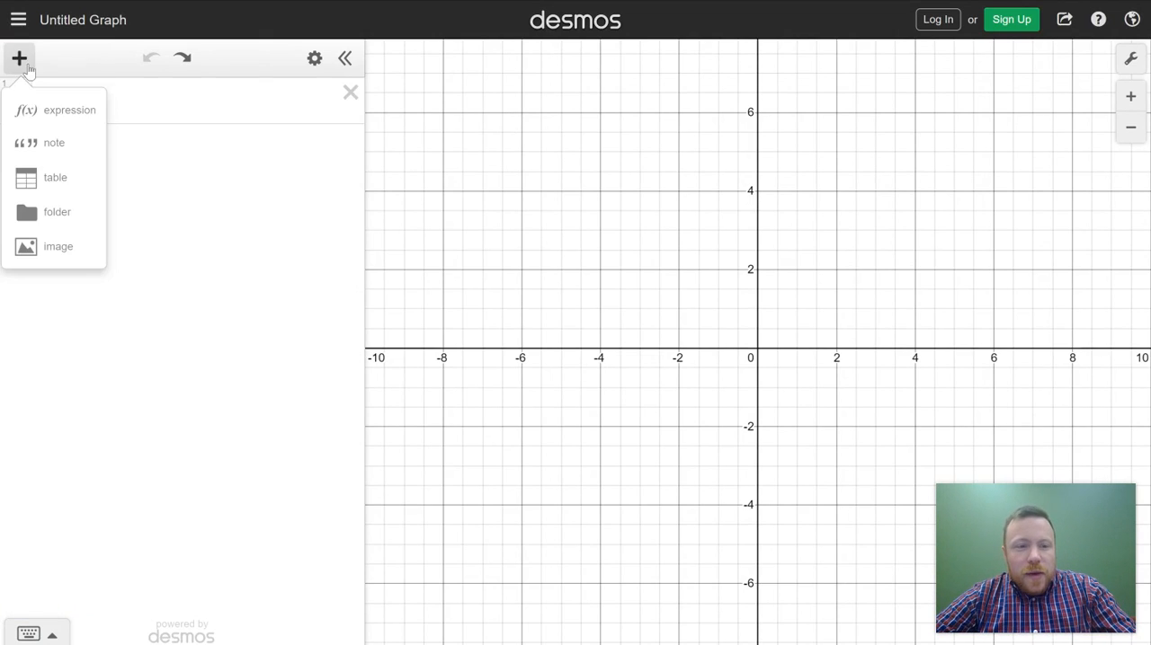
pyautogui.click(61, 176)
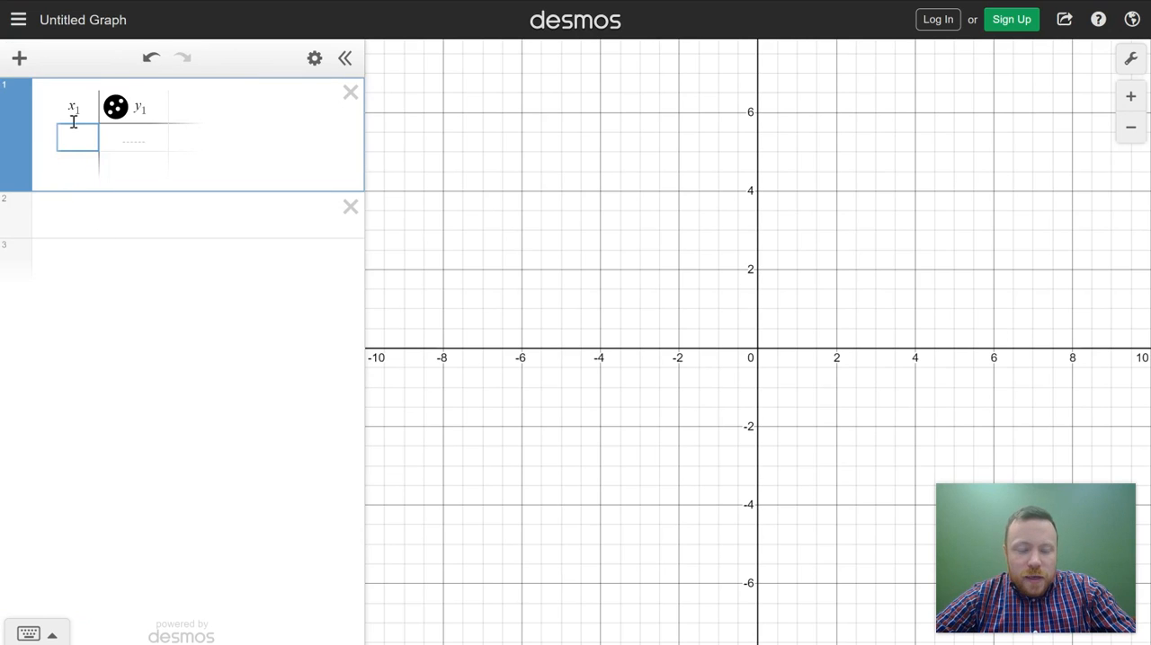
pyautogui.hotkey('ctrl', 'v')
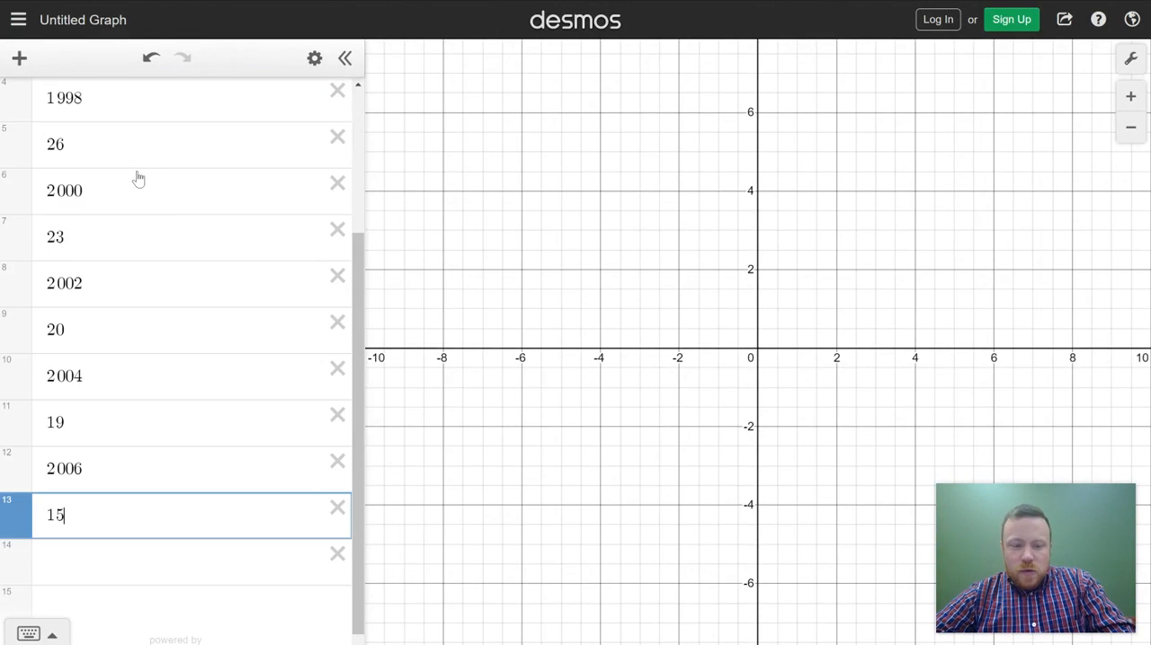
pyautogui.hotkey('ctrl', 'z')
# Step: Arrange the Desmos graph and exercise 5.4.19 side by side in separate windows, with the first x1 cell active
pyautogui.moveTo(292, 2); pyautogui.dragTo(3, 80)
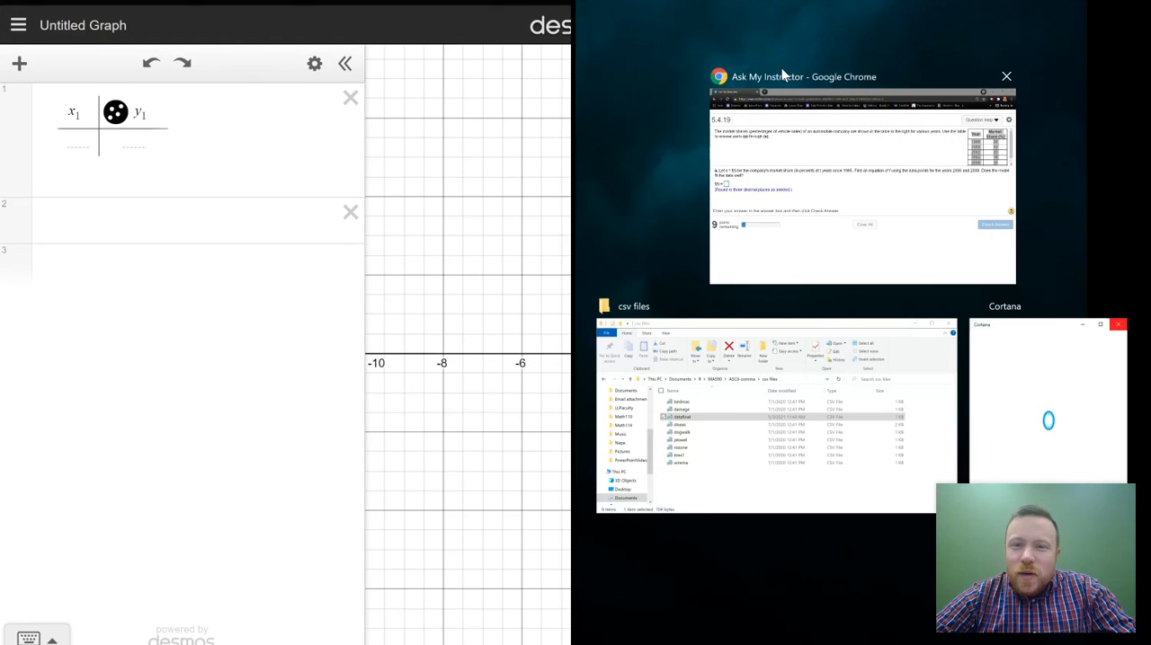
pyautogui.click(781, 68)
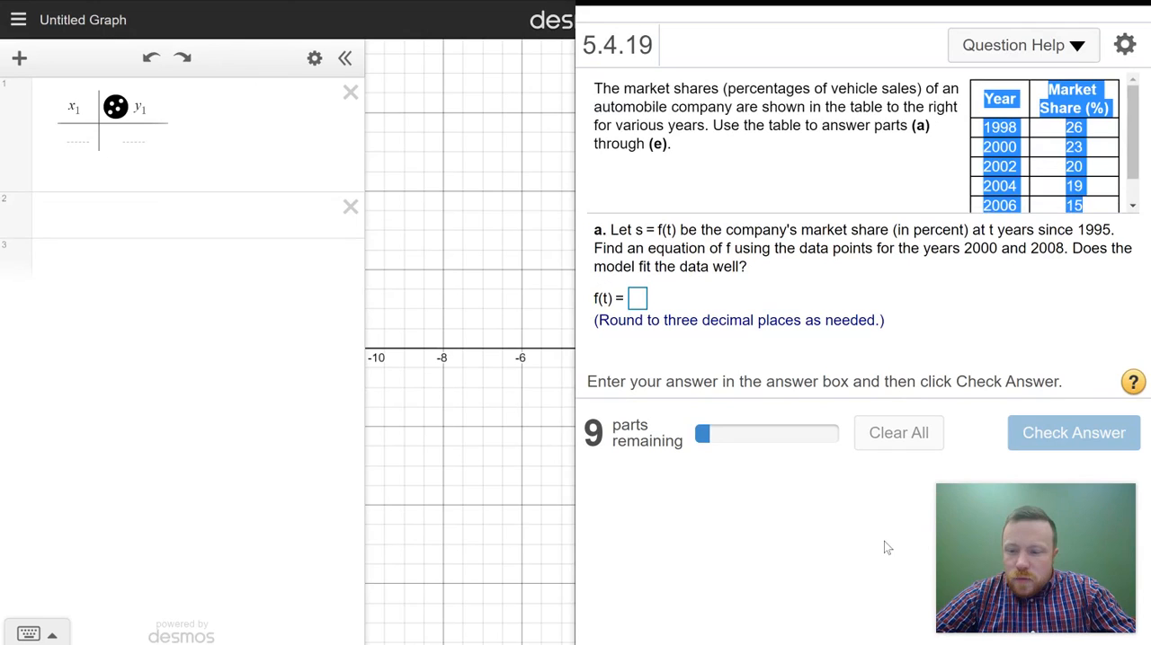
pyautogui.moveTo(1031, 2)
pyautogui.mouseDown()
pyautogui.moveTo(944, 7)
pyautogui.moveTo(1085, 7)
pyautogui.moveTo(1052, 8)
pyautogui.mouseUp()
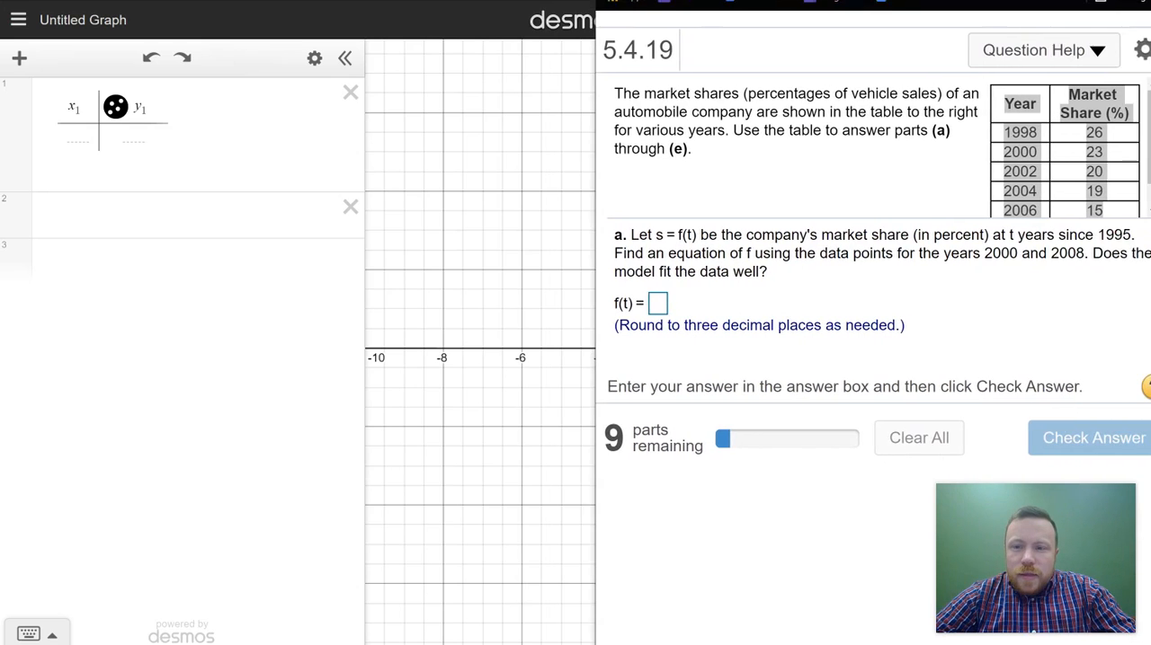
pyautogui.click(832, 172)
pyautogui.click(81, 143)
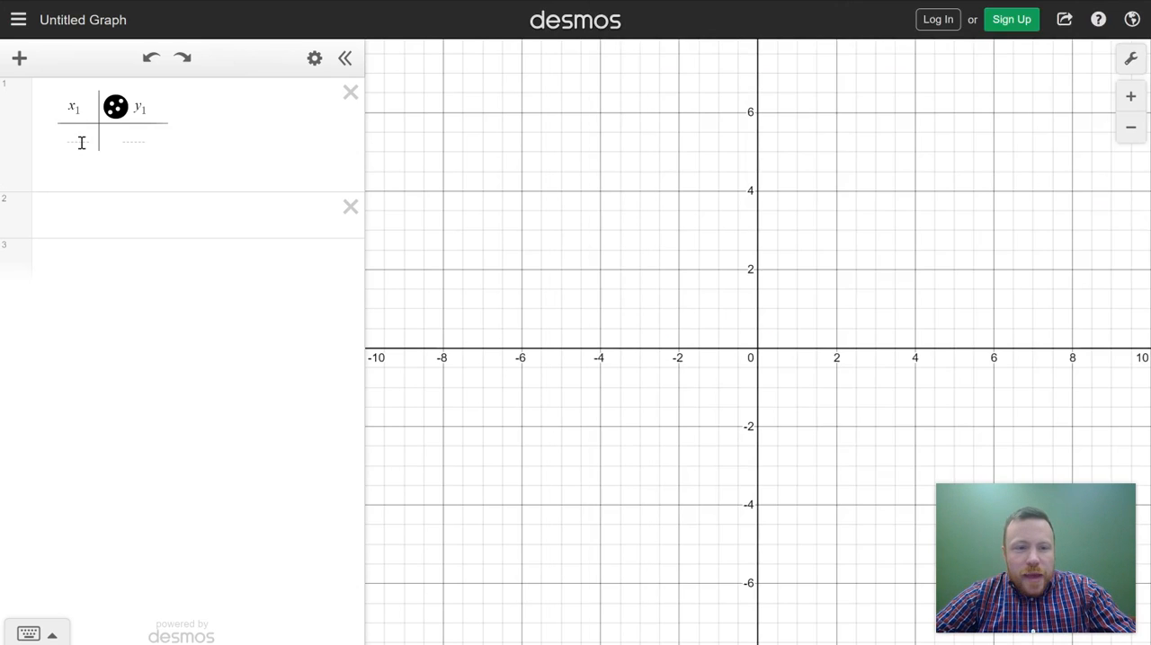
pyautogui.moveTo(644, 1); pyautogui.dragTo(1, 192)
pyautogui.click(675, 156)
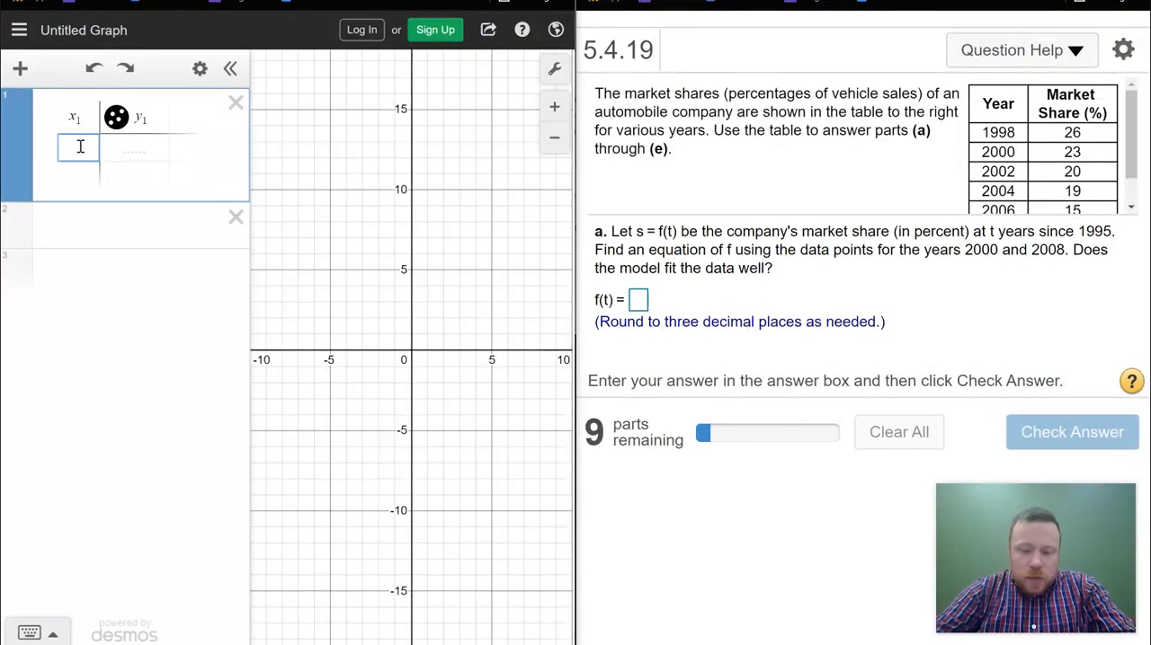
# Step: Fill the table's x1 column with the years 1998, 2000, 2002, 2004, 2006 and 2008
pyautogui.write('199')
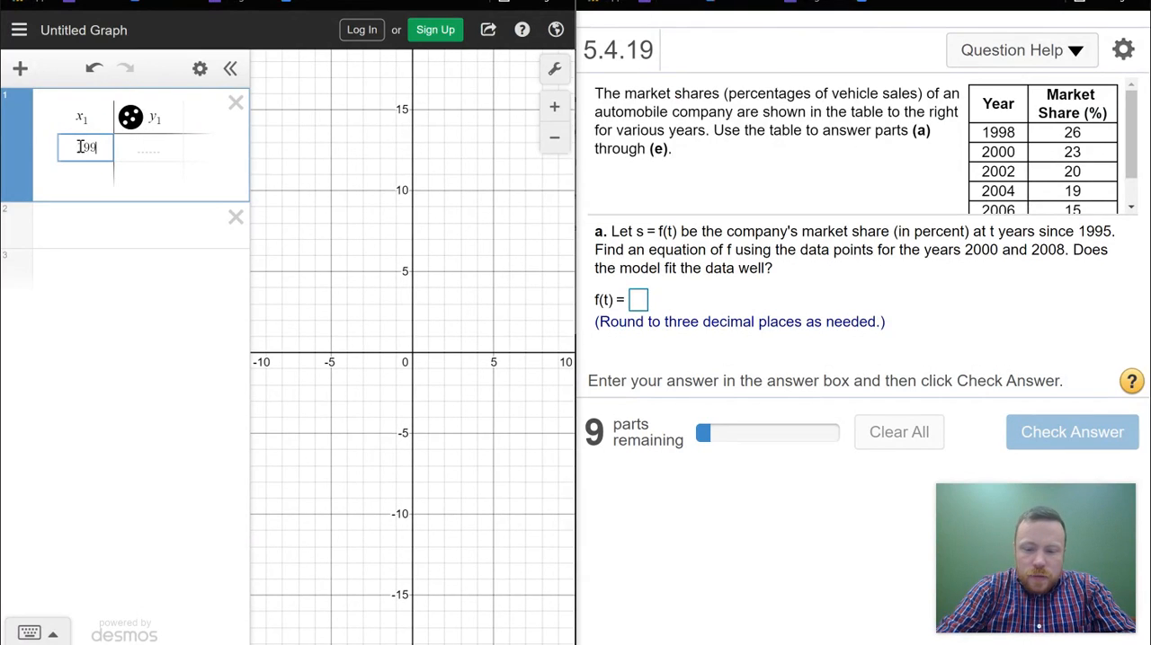
pyautogui.write('8')
pyautogui.press('Return')
pyautogui.write('200')
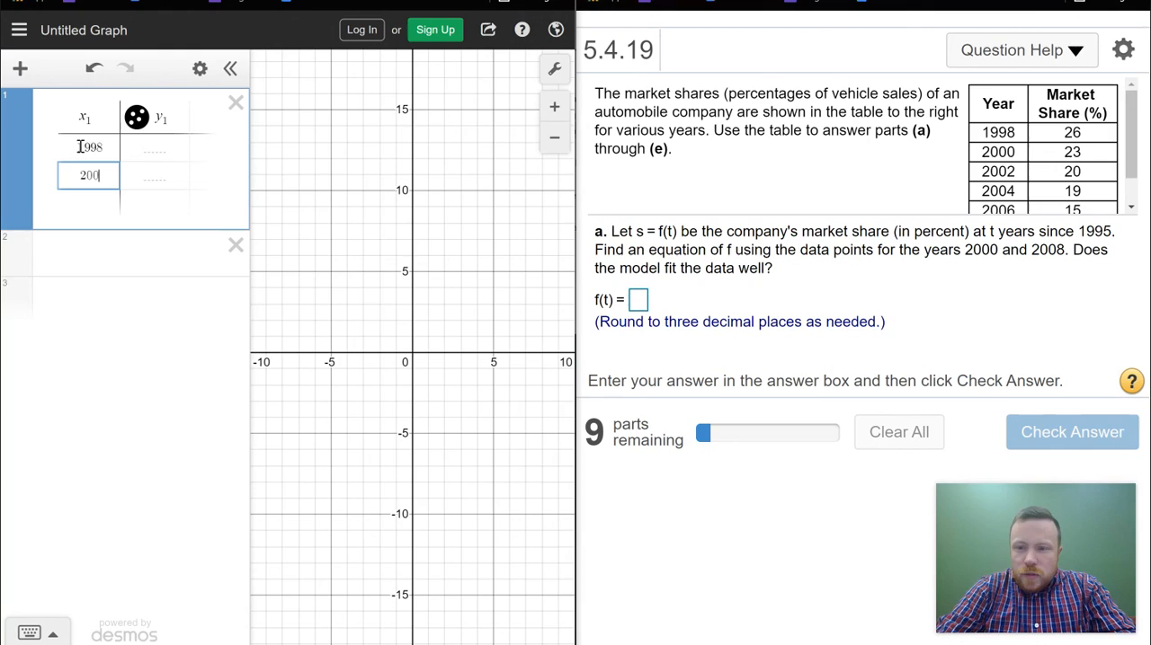
pyautogui.write('0')
pyautogui.press('Return')
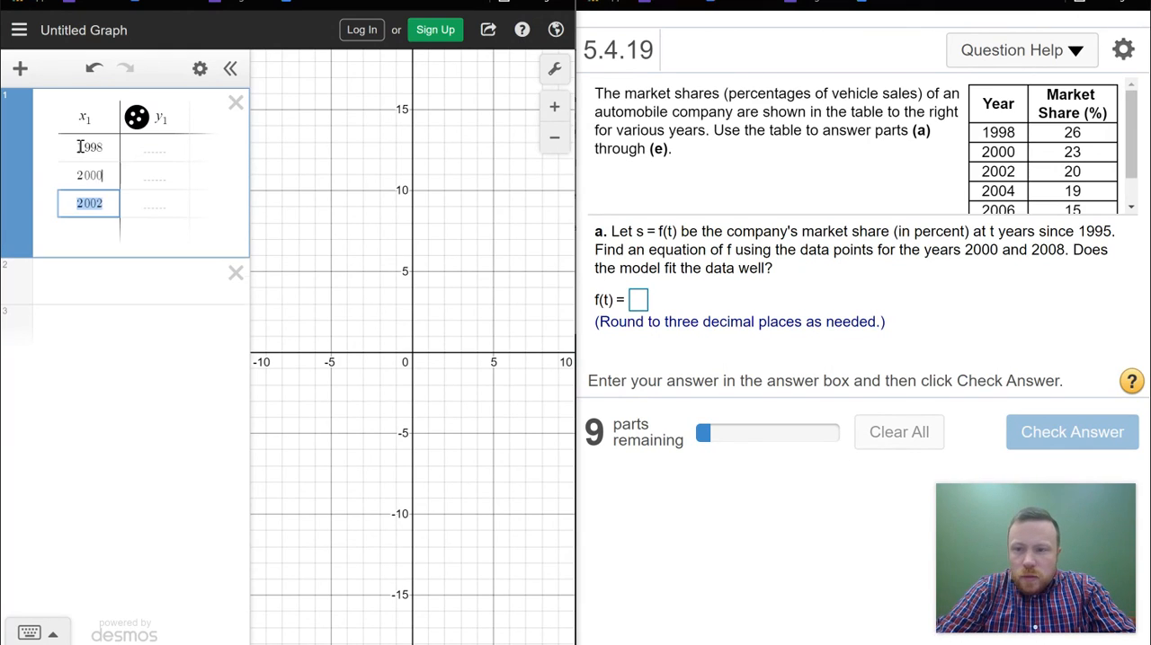
pyautogui.write('2002')
pyautogui.press('Return')
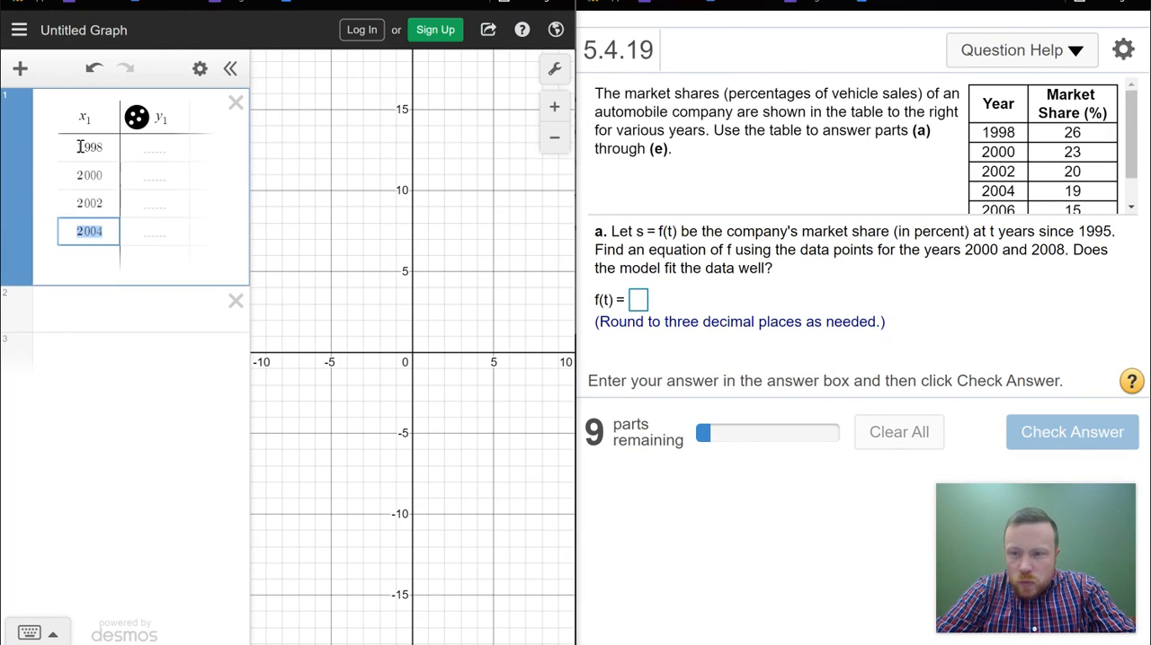
pyautogui.write('2004')
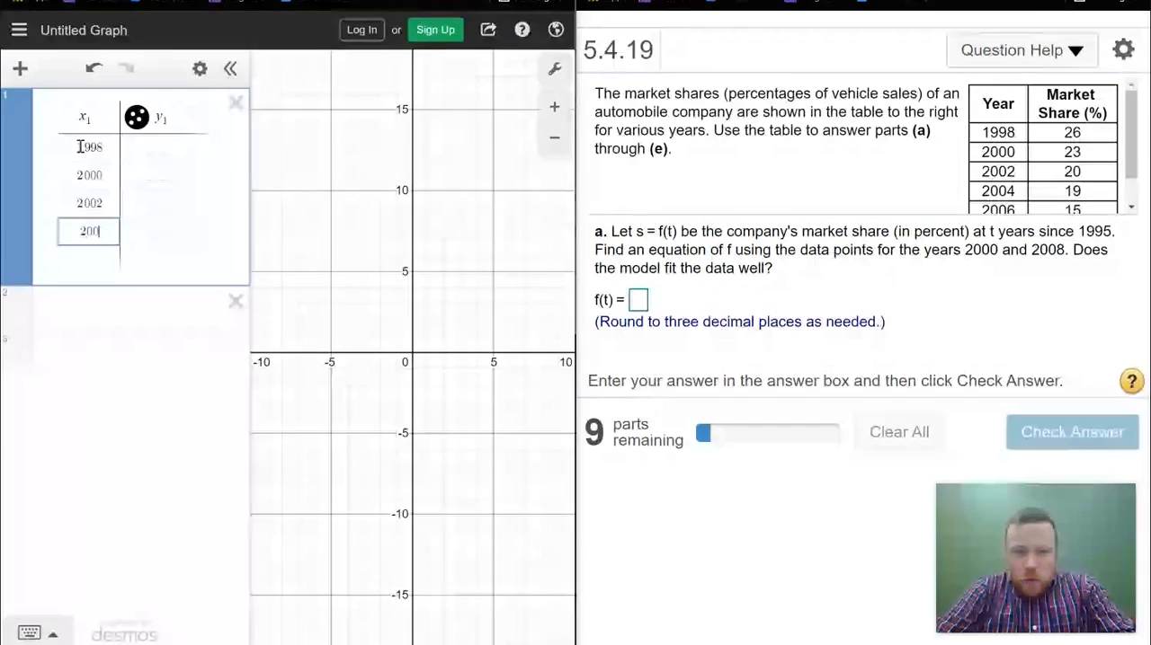
pyautogui.press('Return')
pyautogui.write('200')
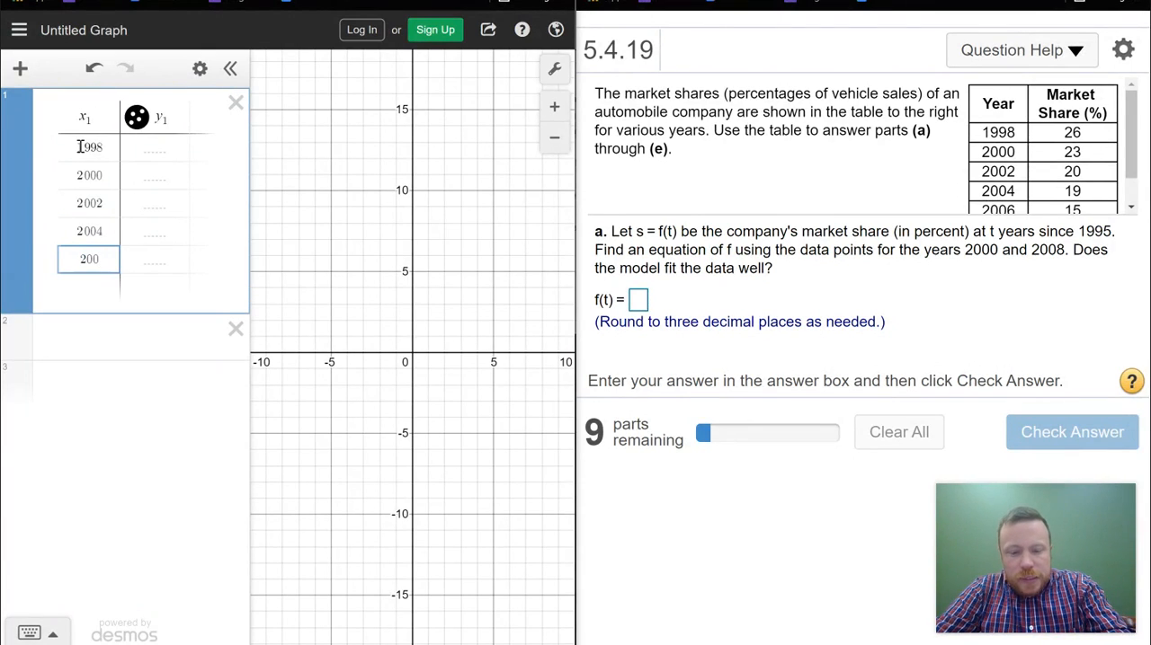
pyautogui.write('6')
pyautogui.press('Return')
# Step: Fill the table's y1 column with the matching market shares 26, 23, 20, 19, 15 and 14
pyautogui.scroll(-1, 1098, 155)
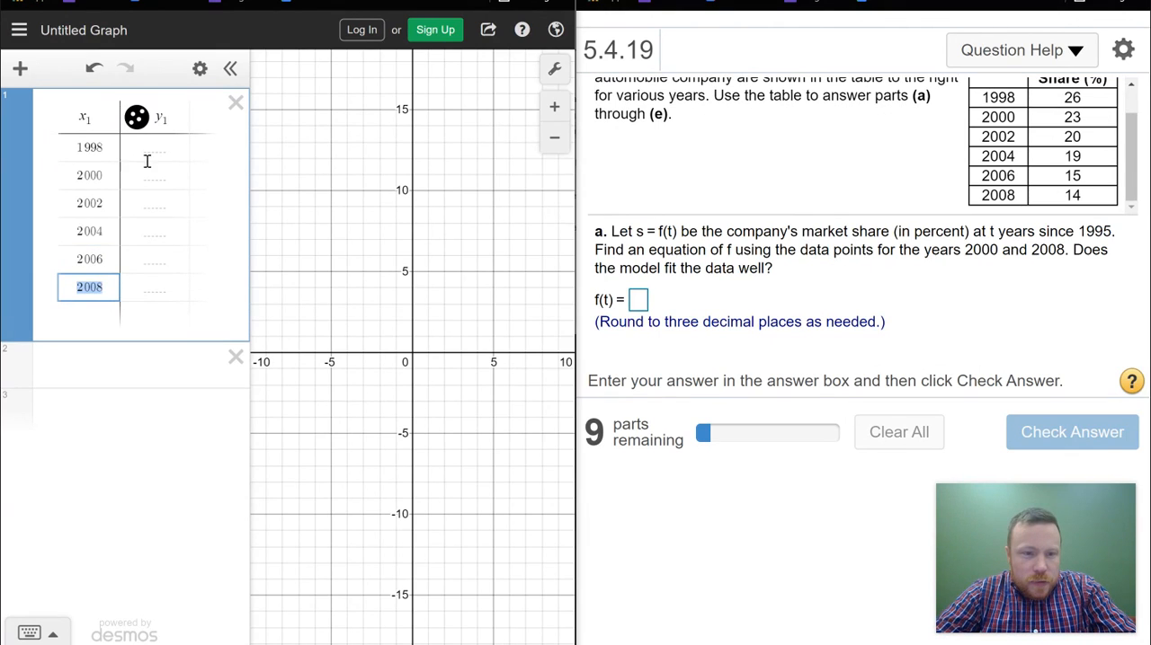
pyautogui.click(180, 160)
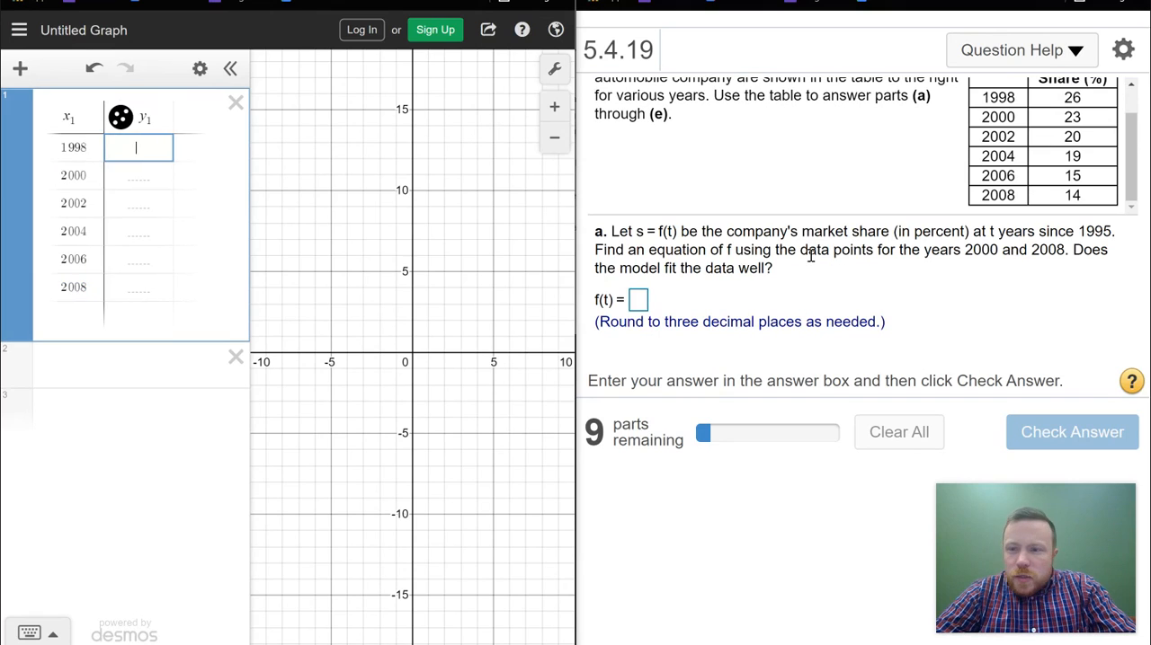
pyautogui.write('26')
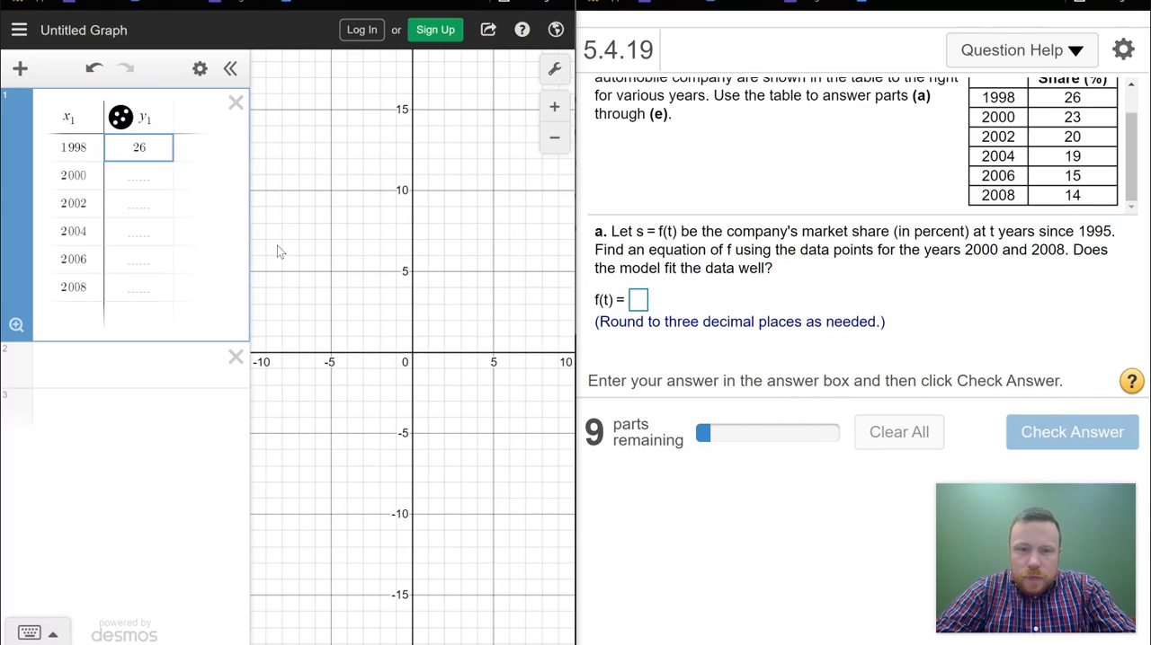
pyautogui.press('Return')
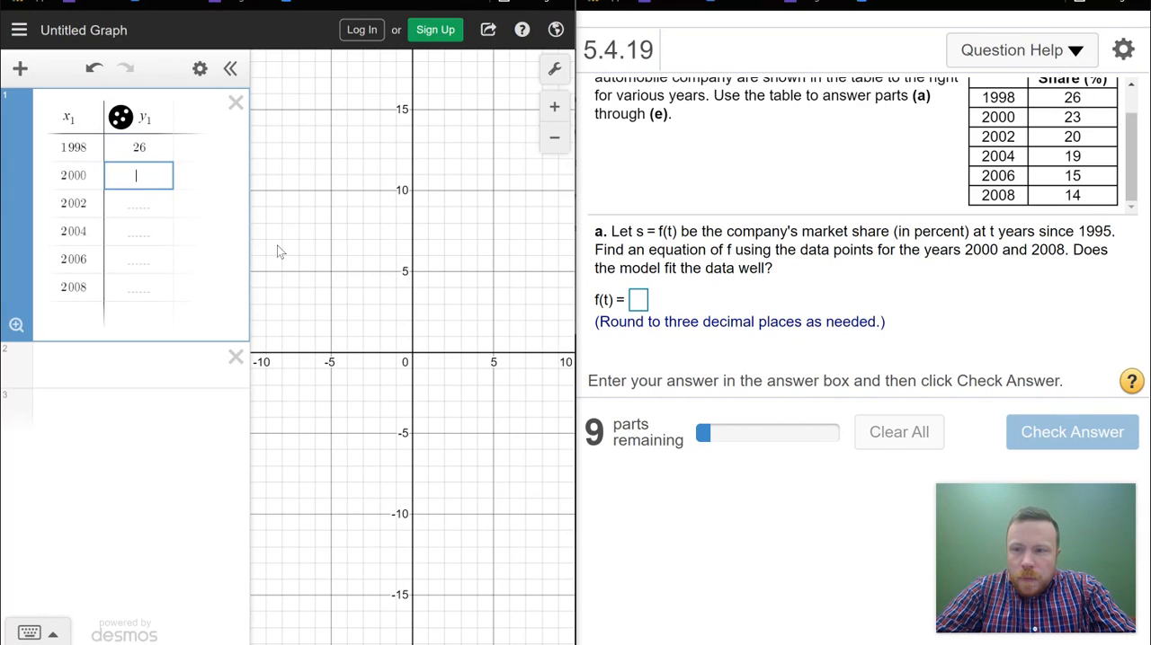
pyautogui.write('23')
pyautogui.press('Return')
pyautogui.write('20')
pyautogui.press('Return')
pyautogui.write('19')
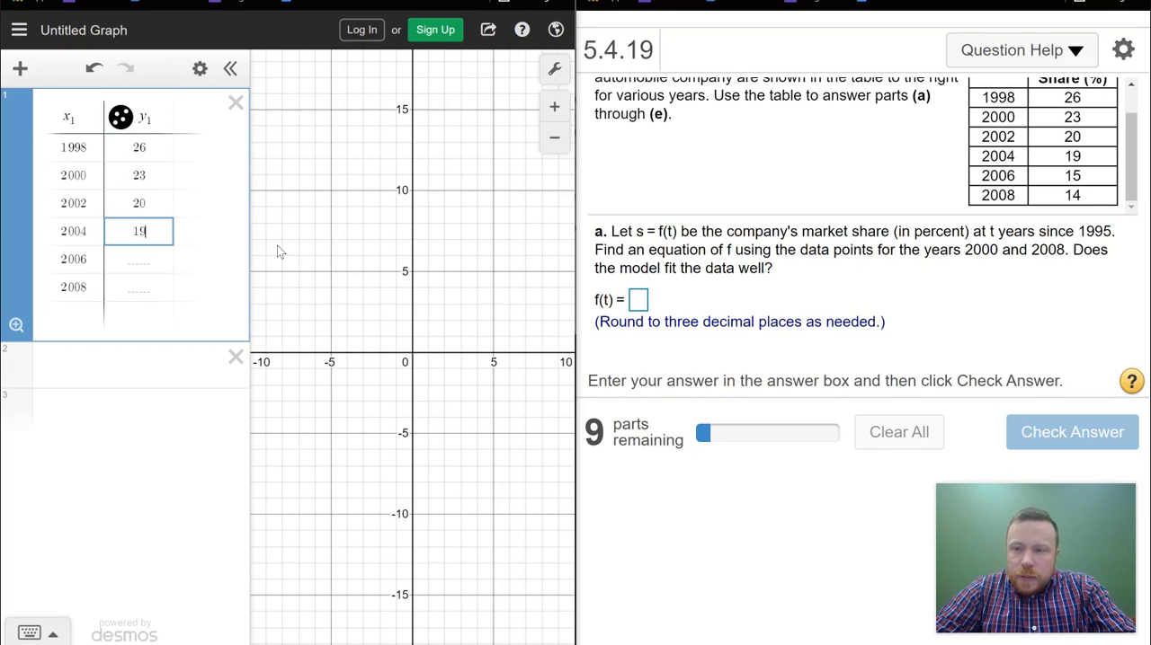
pyautogui.press('Return')
pyautogui.write('15')
pyautogui.press('Return')
pyautogui.write('14')
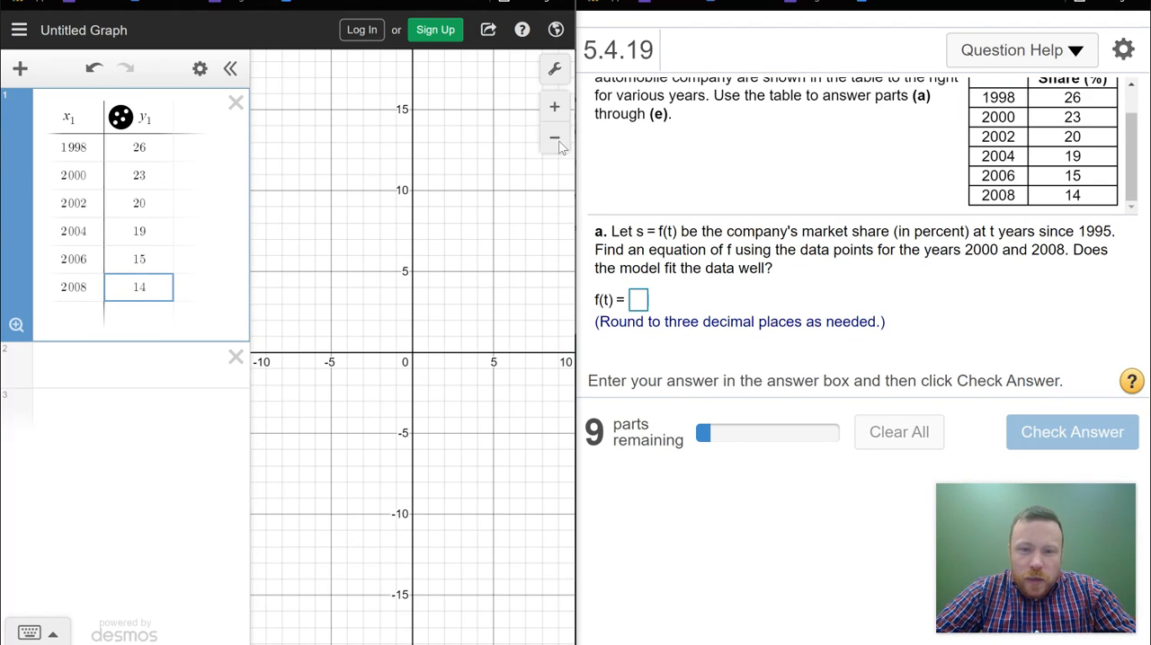
# Step: Widen the graph's range until the plotted market share points near x = 2000 come into view
pyautogui.click(452, 239)
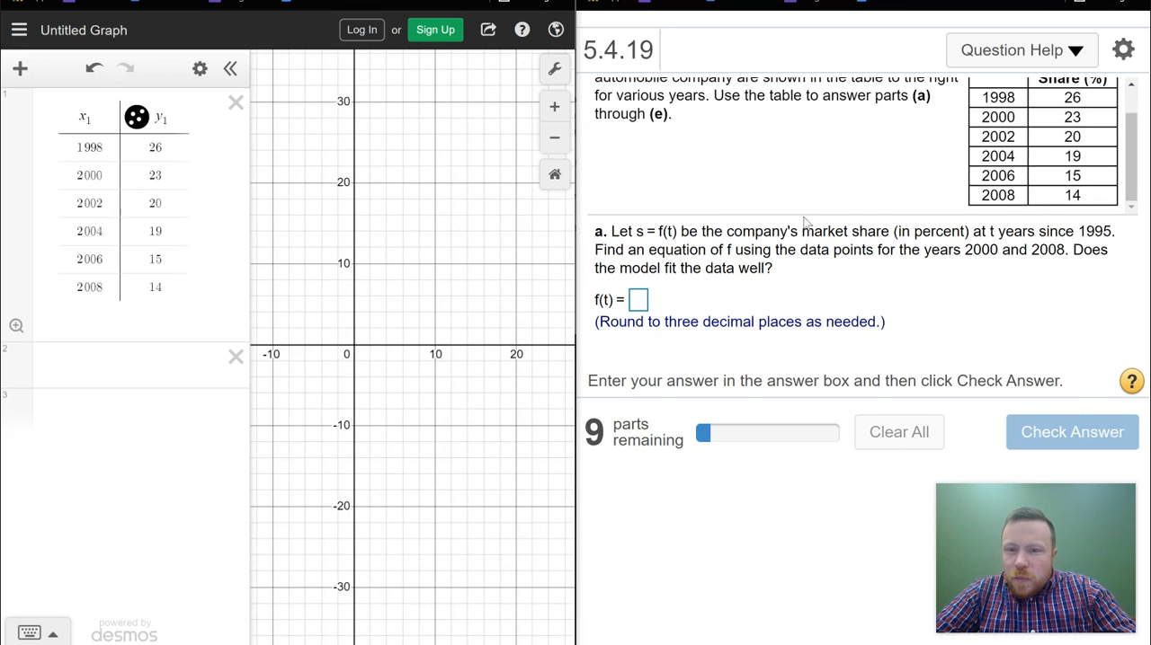
pyautogui.moveTo(1134, 151); pyautogui.dragTo(1131, 112)
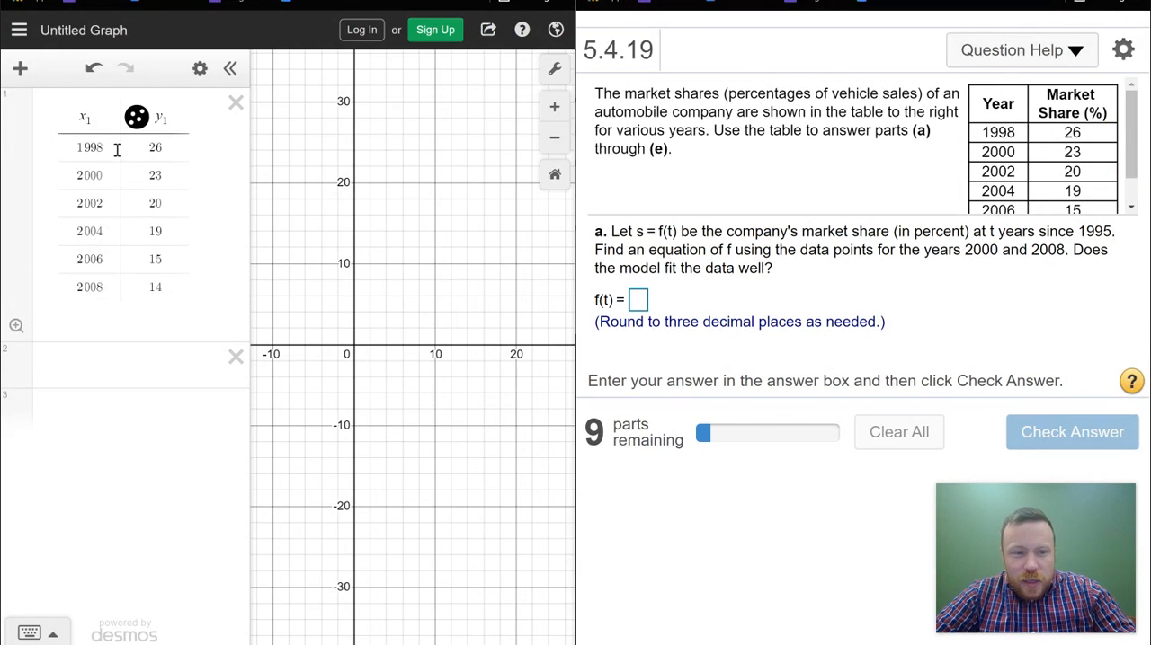
pyautogui.click(554, 140)
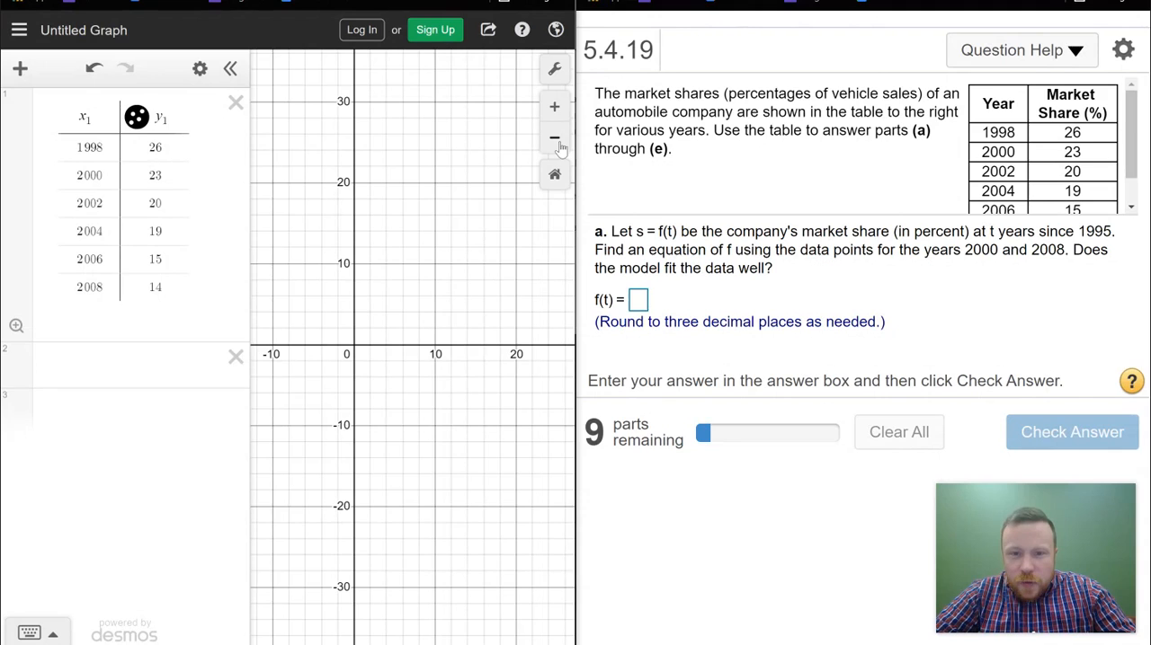
pyautogui.click(554, 141)
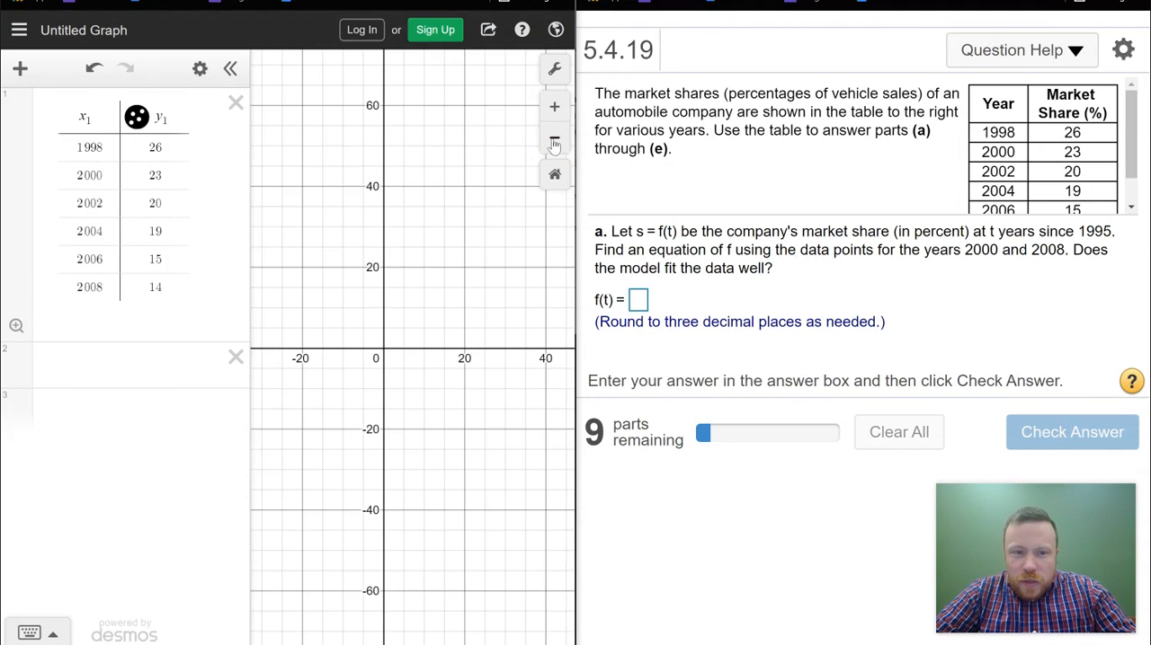
pyautogui.click(554, 141)
pyautogui.moveTo(425, 130); pyautogui.dragTo(342, 390)
pyautogui.moveTo(496, 196); pyautogui.dragTo(504, 203)
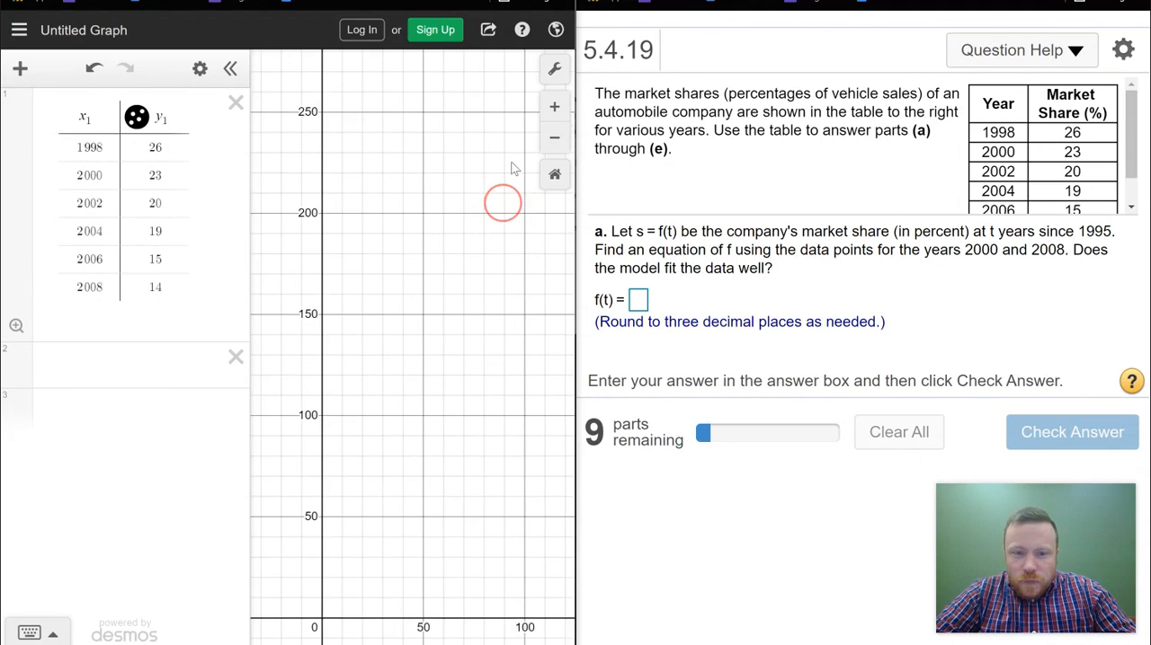
pyautogui.click(553, 141)
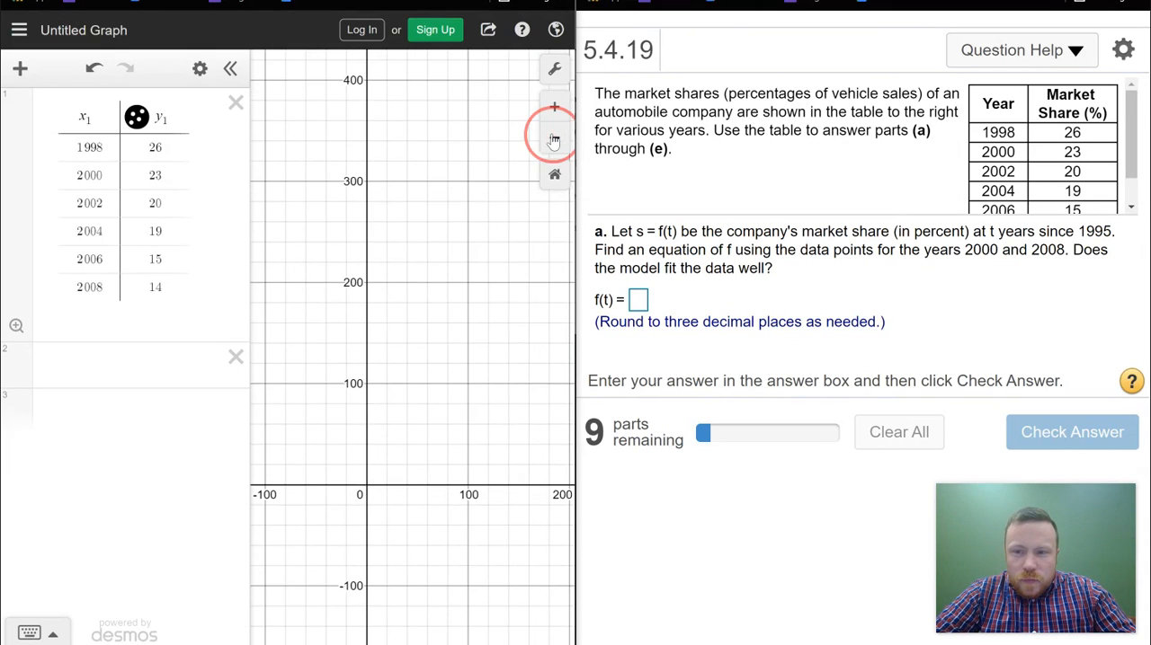
pyautogui.click(554, 142)
pyautogui.click(554, 142)
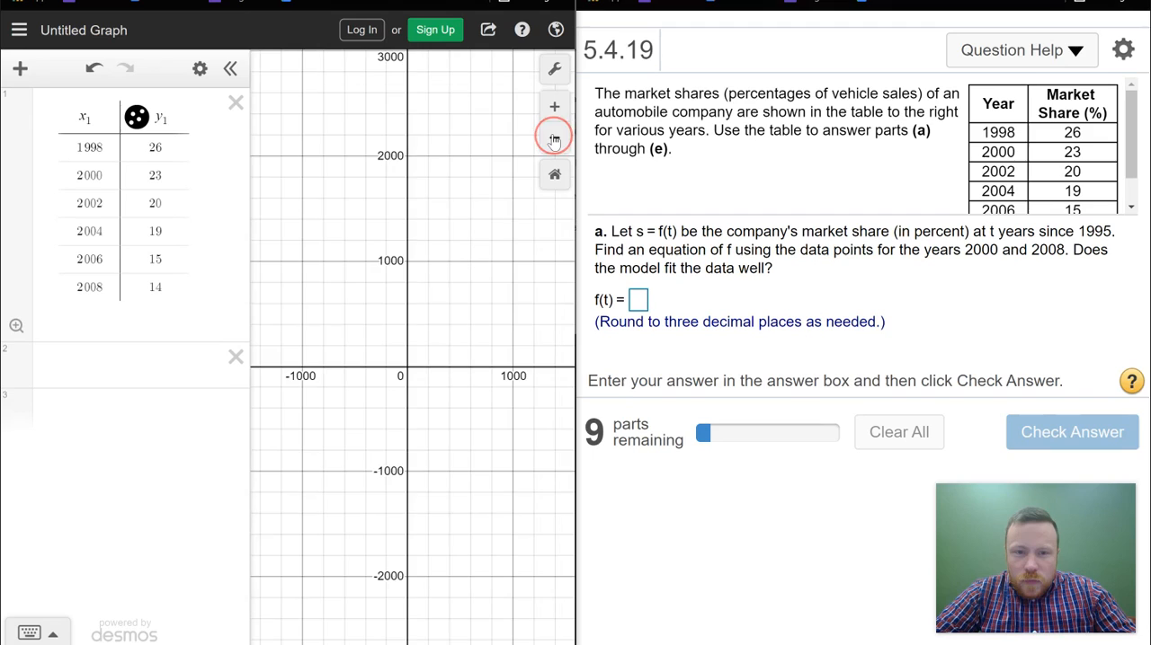
pyautogui.moveTo(481, 297); pyautogui.dragTo(332, 225)
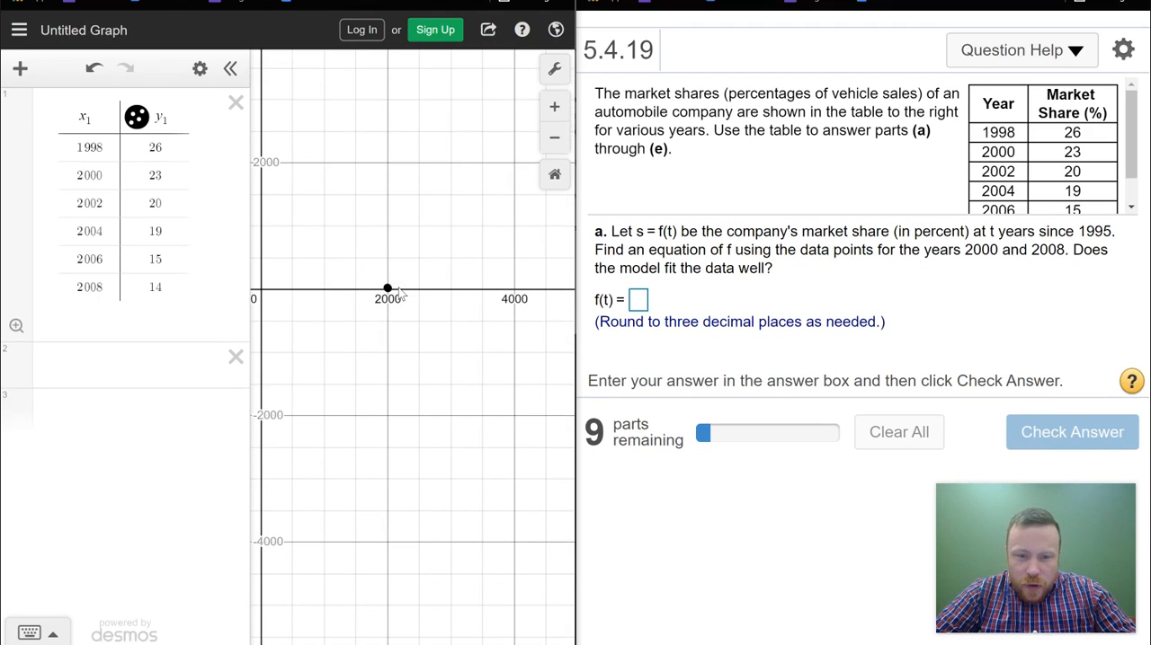
# Step: Frame the six market share points closely on the graph, with the x-axis covering roughly 1985 to 2020
pyautogui.click(554, 108)
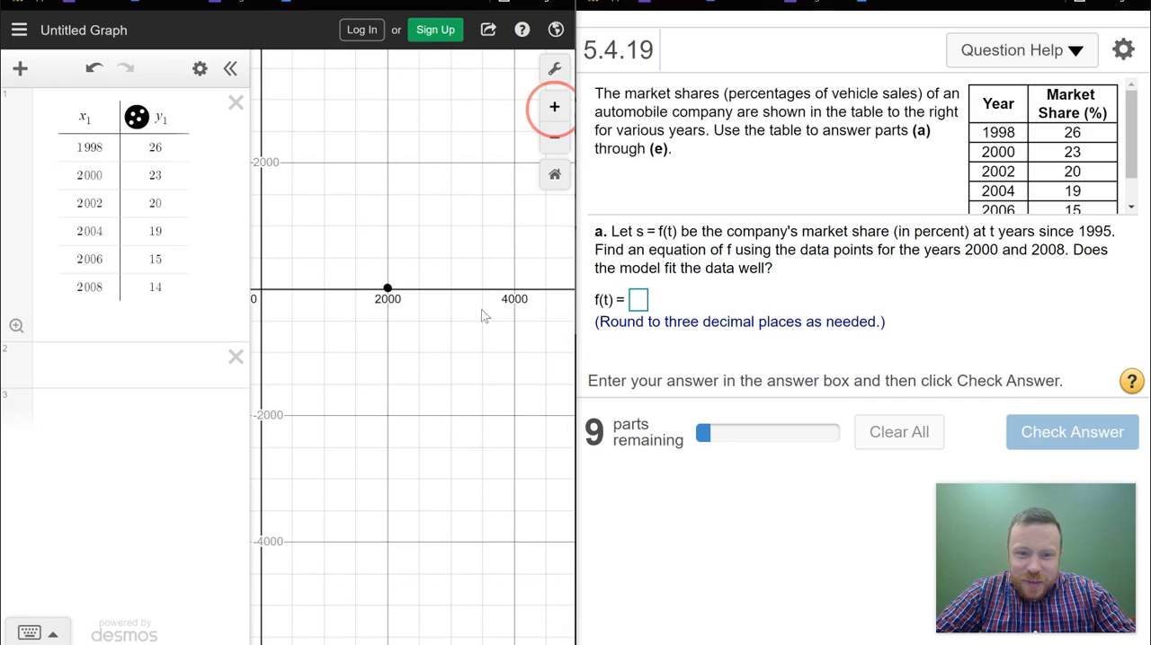
pyautogui.moveTo(388, 310); pyautogui.dragTo(430, 251)
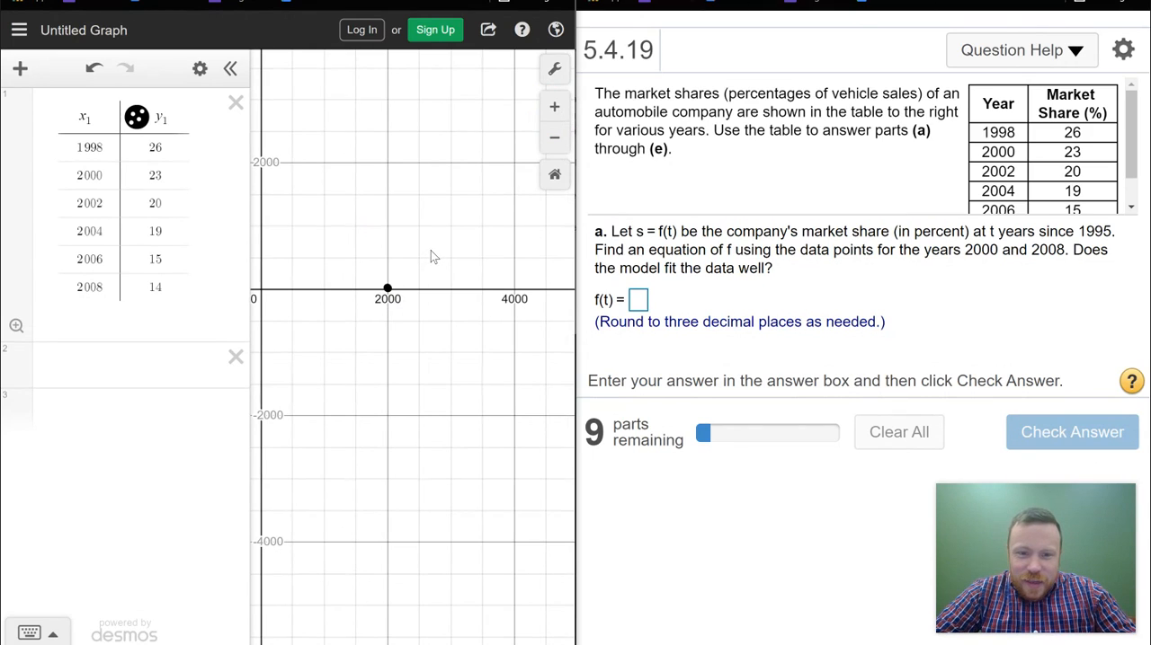
pyautogui.click(554, 108)
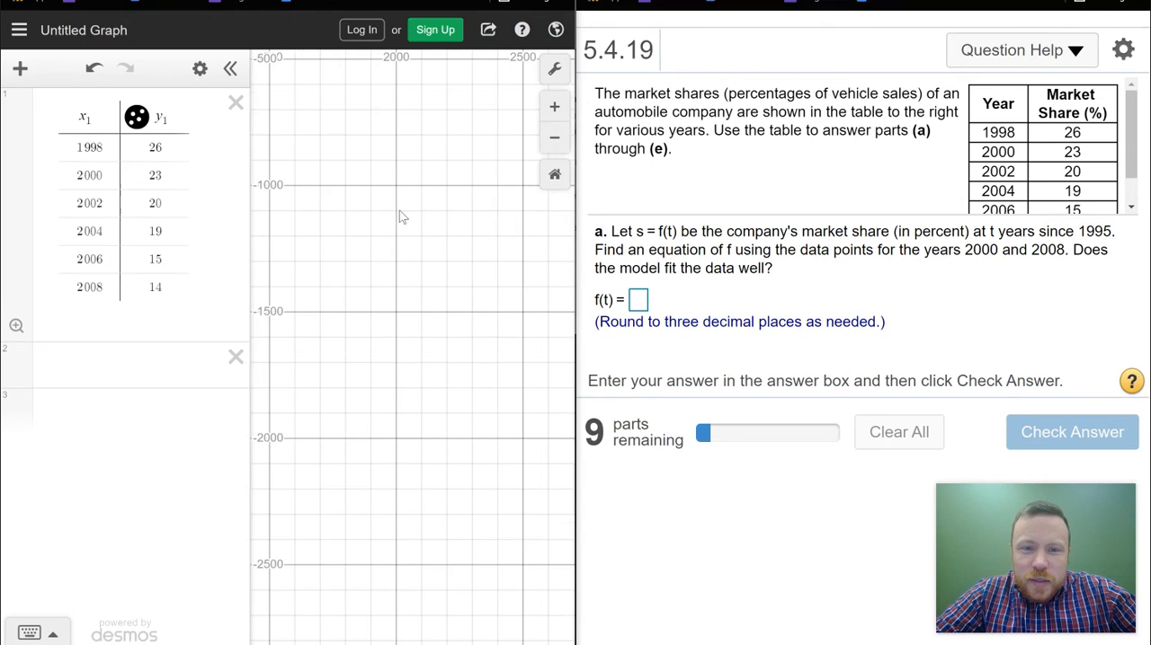
pyautogui.moveTo(441, 394); pyautogui.dragTo(453, 644)
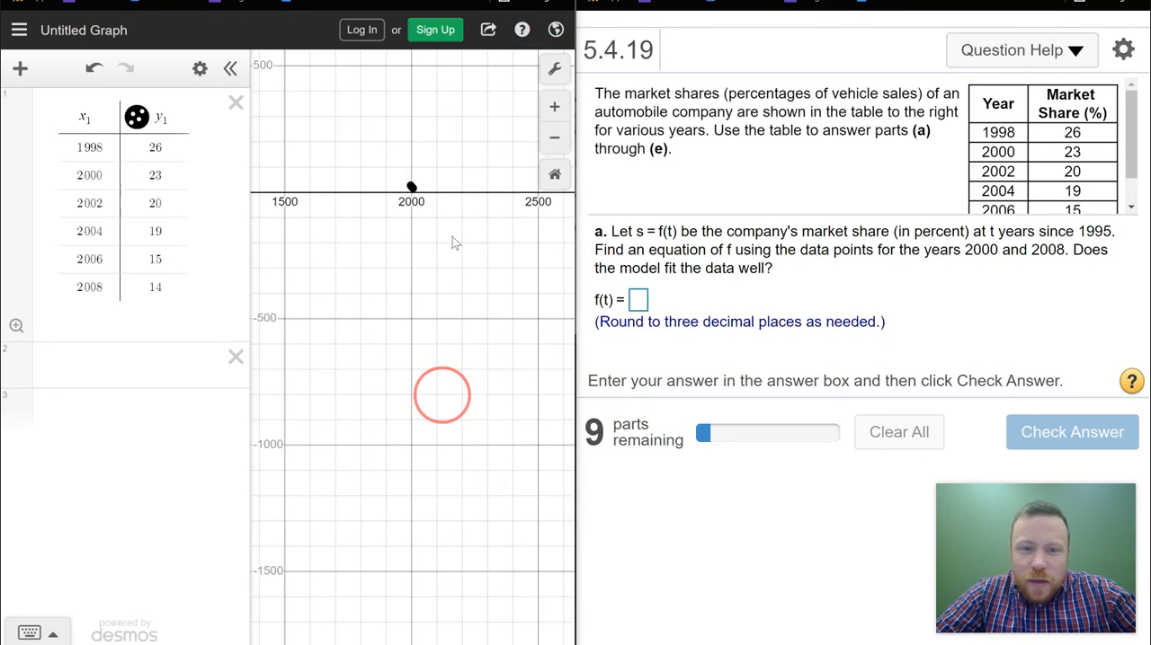
pyautogui.click(556, 107)
pyautogui.moveTo(429, 163); pyautogui.dragTo(444, 347)
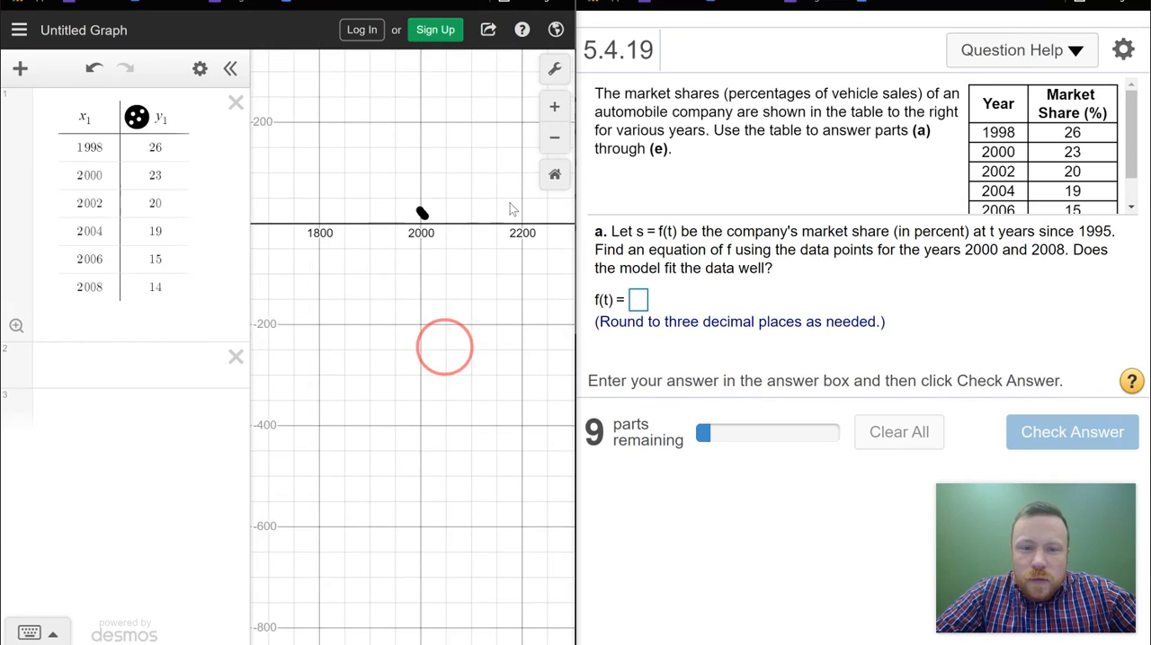
pyautogui.click(554, 106)
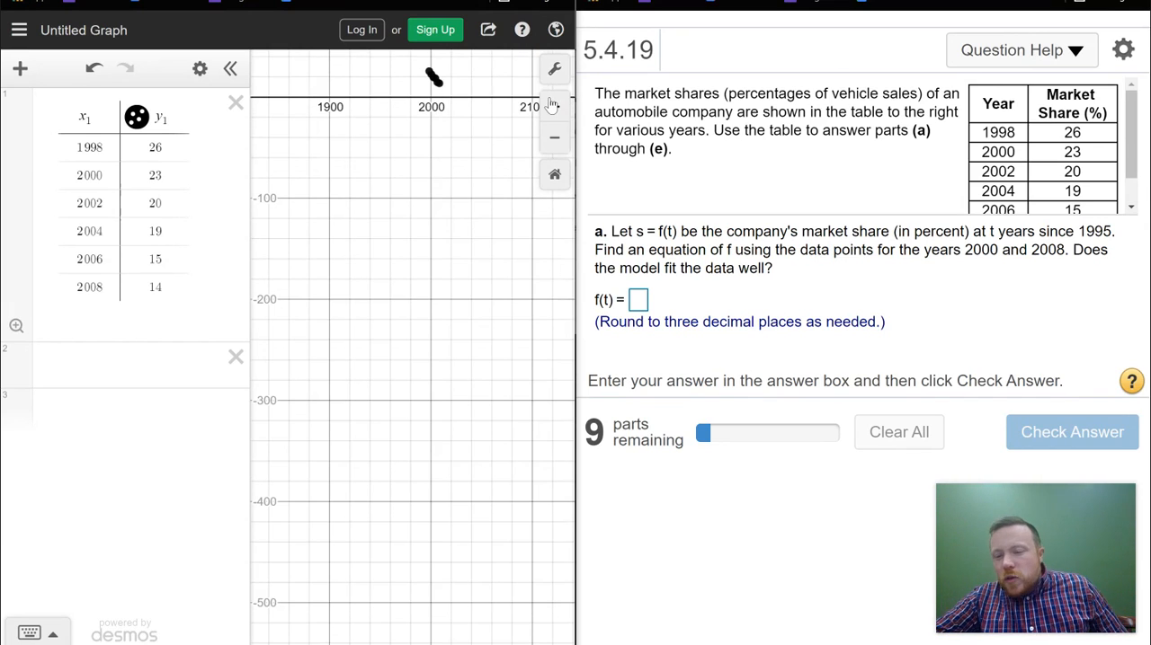
pyautogui.click(553, 106)
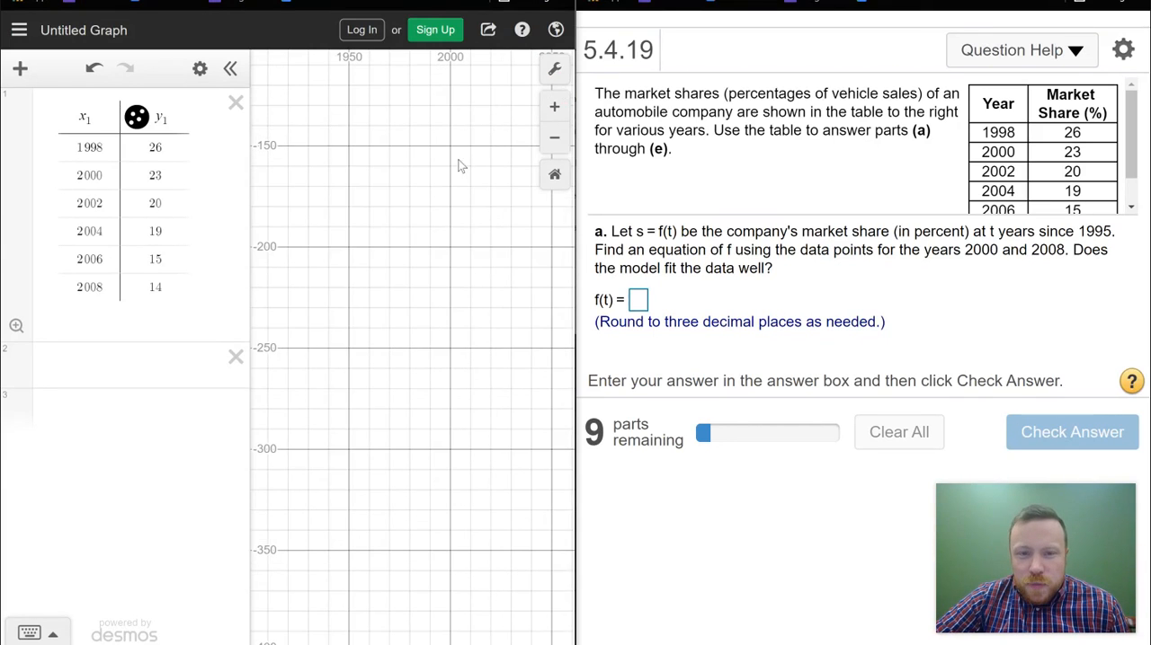
pyautogui.moveTo(453, 101); pyautogui.dragTo(416, 481)
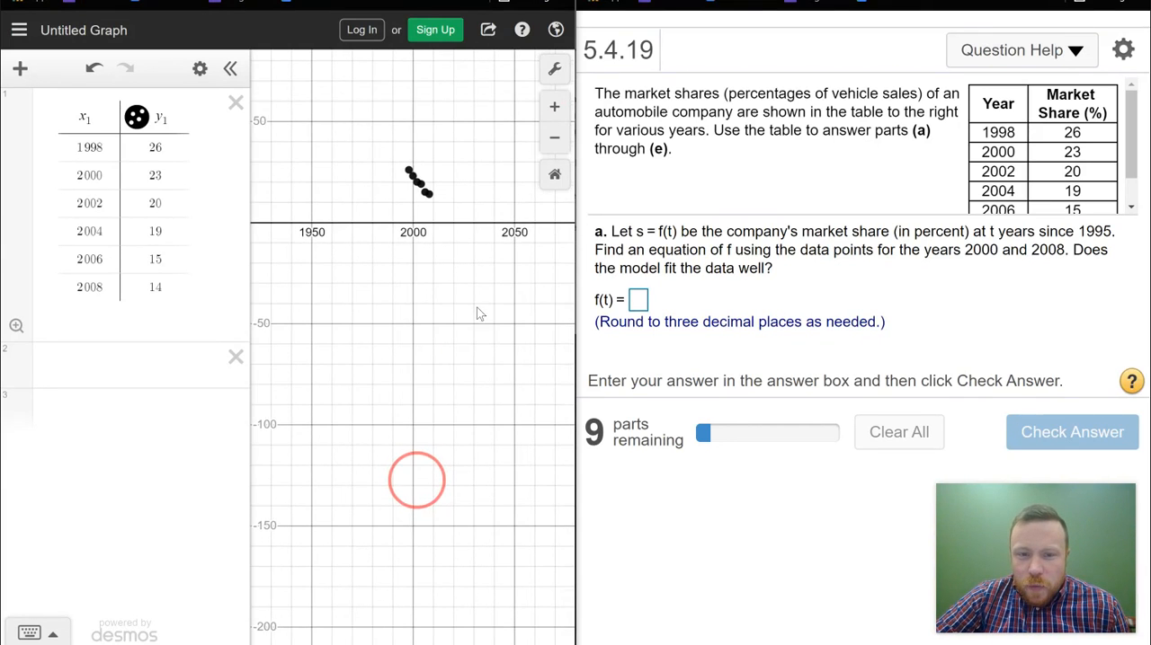
pyautogui.click(555, 107)
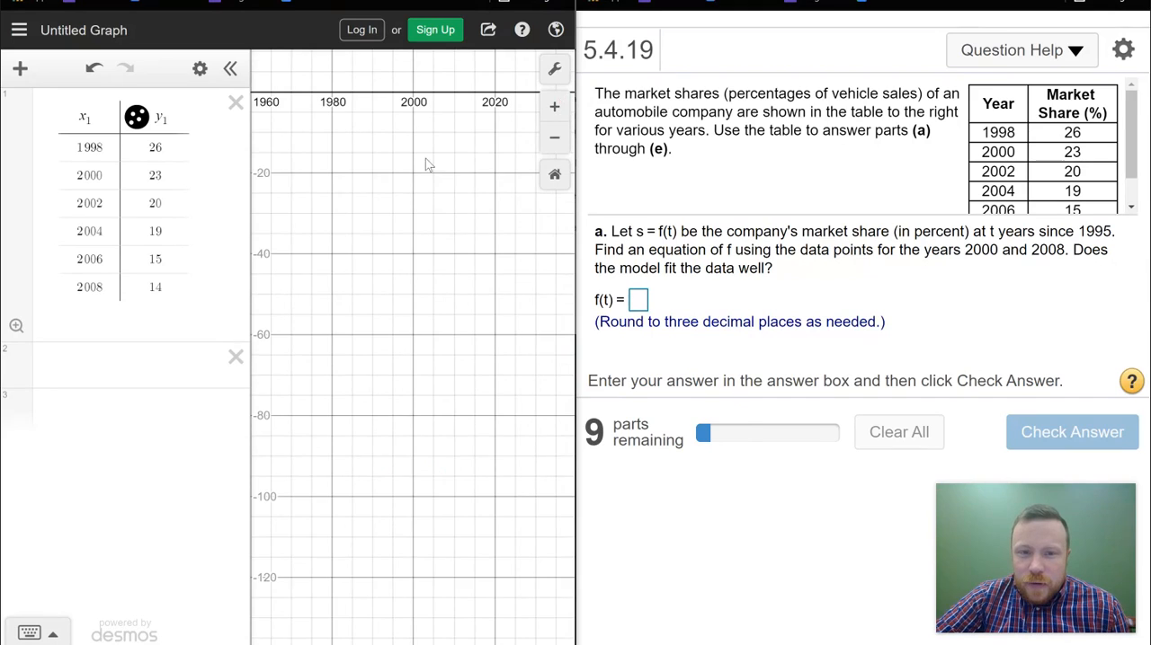
pyautogui.moveTo(410, 122); pyautogui.dragTo(444, 395)
pyautogui.click(551, 106)
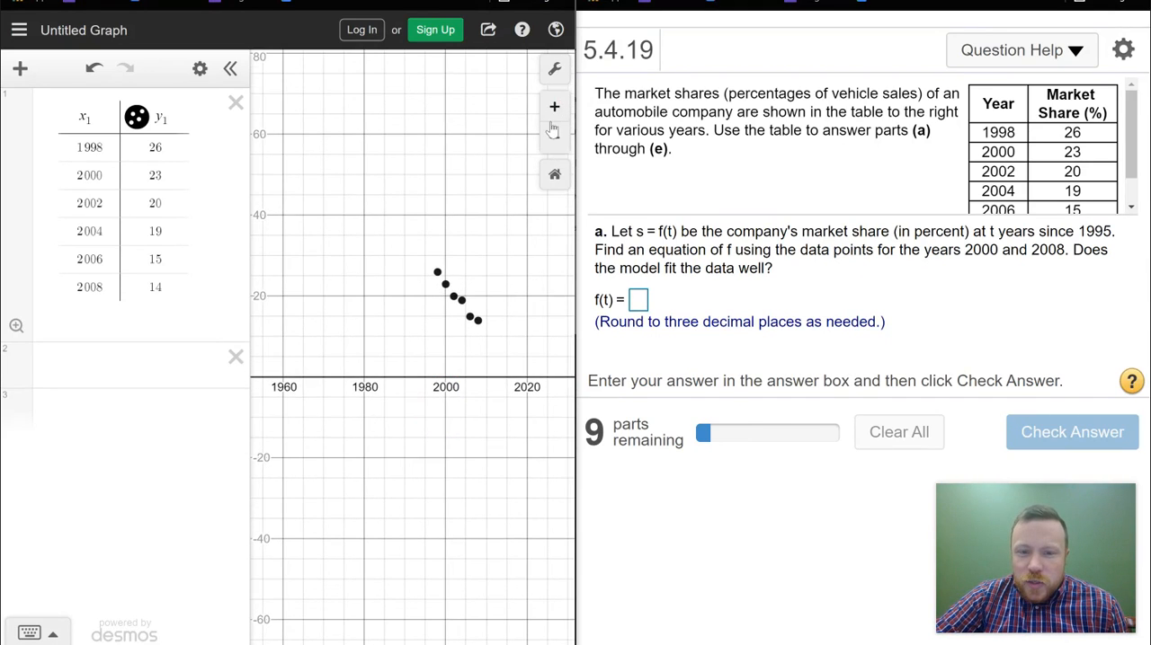
pyautogui.moveTo(454, 352); pyautogui.dragTo(424, 340)
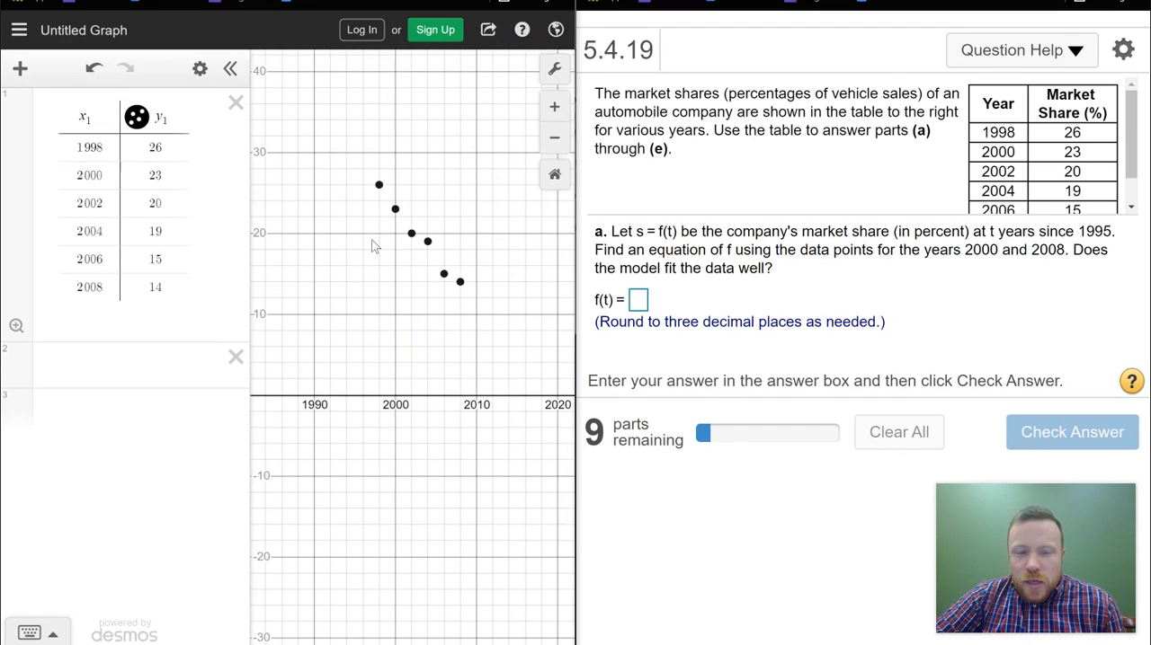
# Step: Enter the linear regression y1 ~ mx1 + b in the empty expression below the table
pyautogui.click(36, 362)
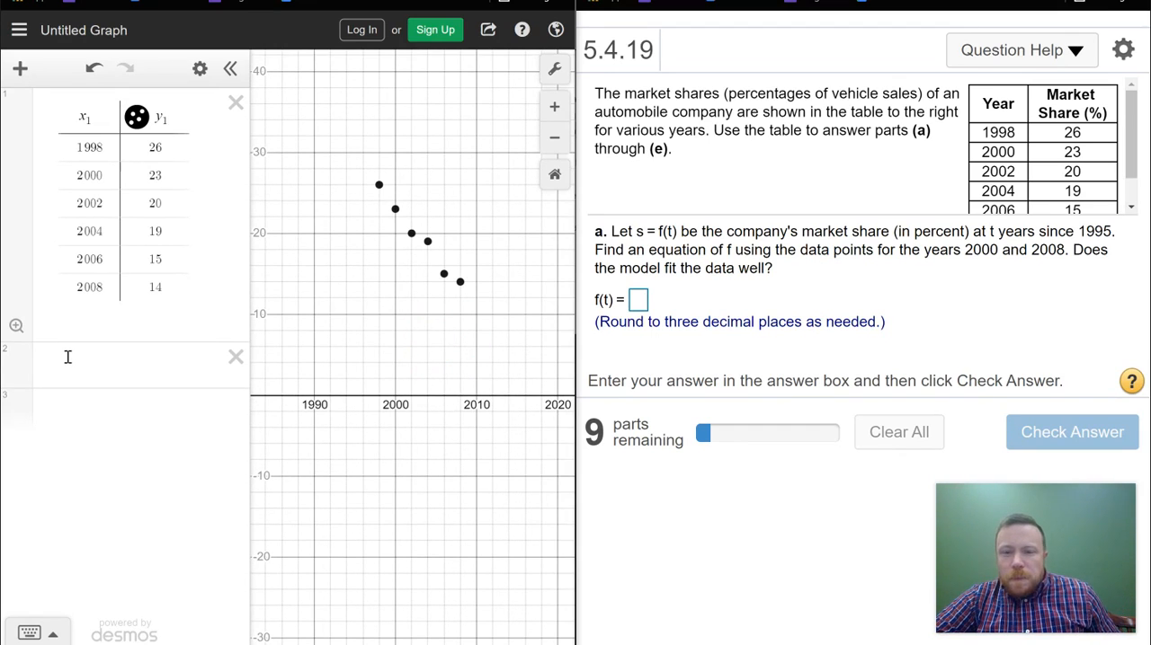
pyautogui.click(68, 357)
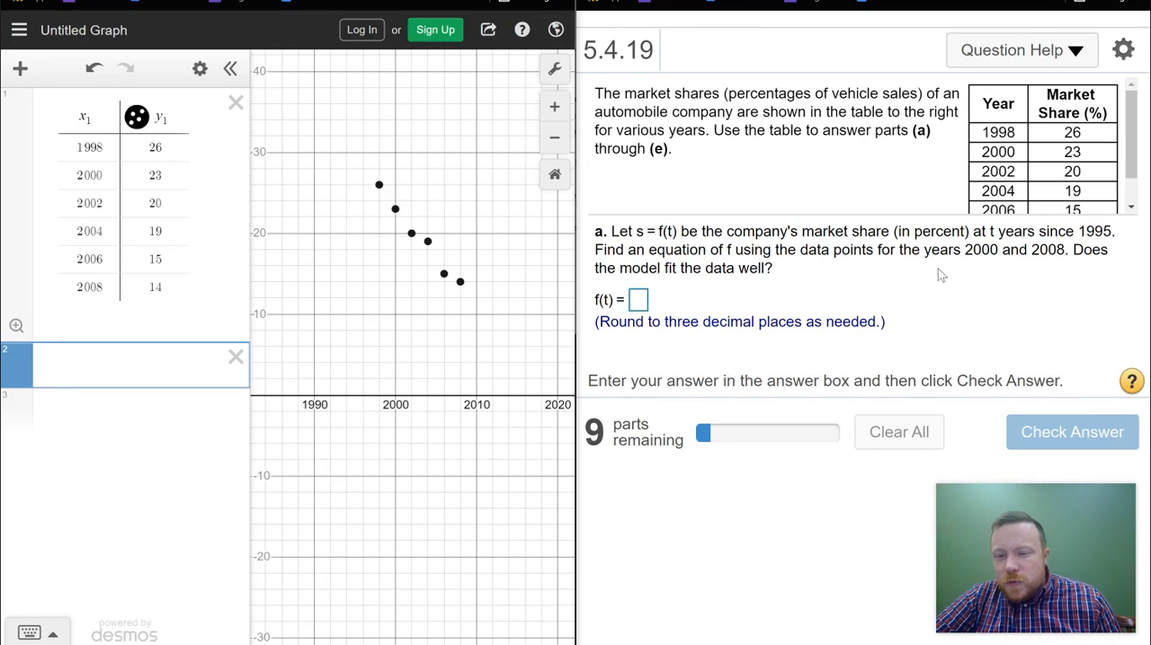
pyautogui.click(45, 358)
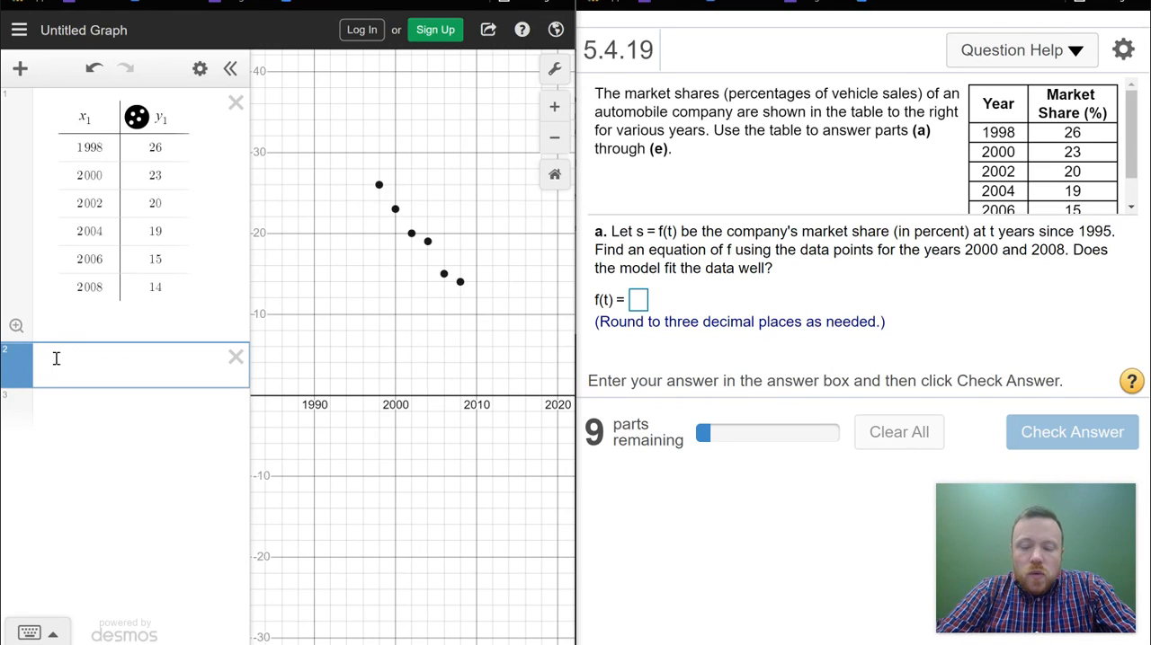
pyautogui.write('y_')
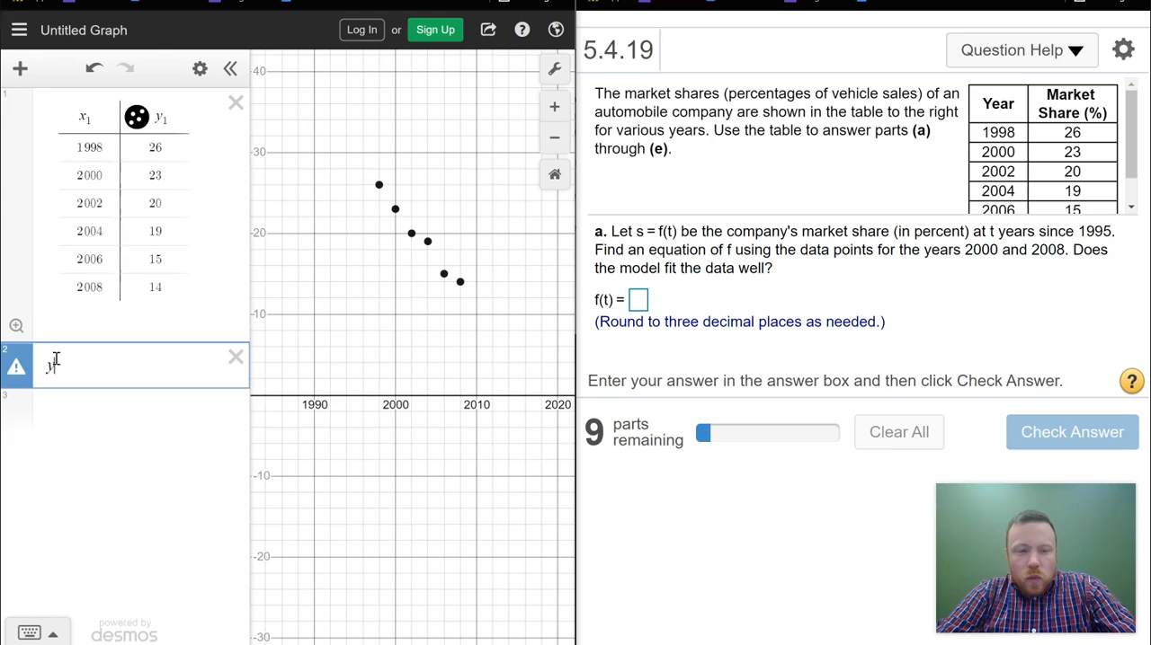
pyautogui.write('1 ')
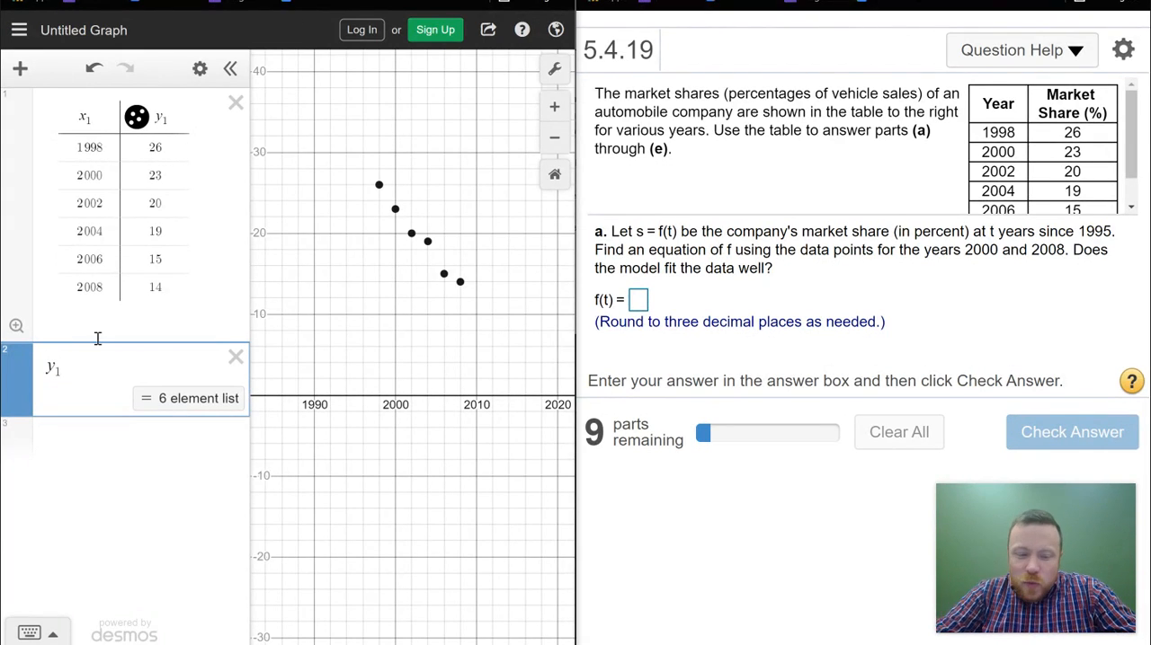
pyautogui.write('~')
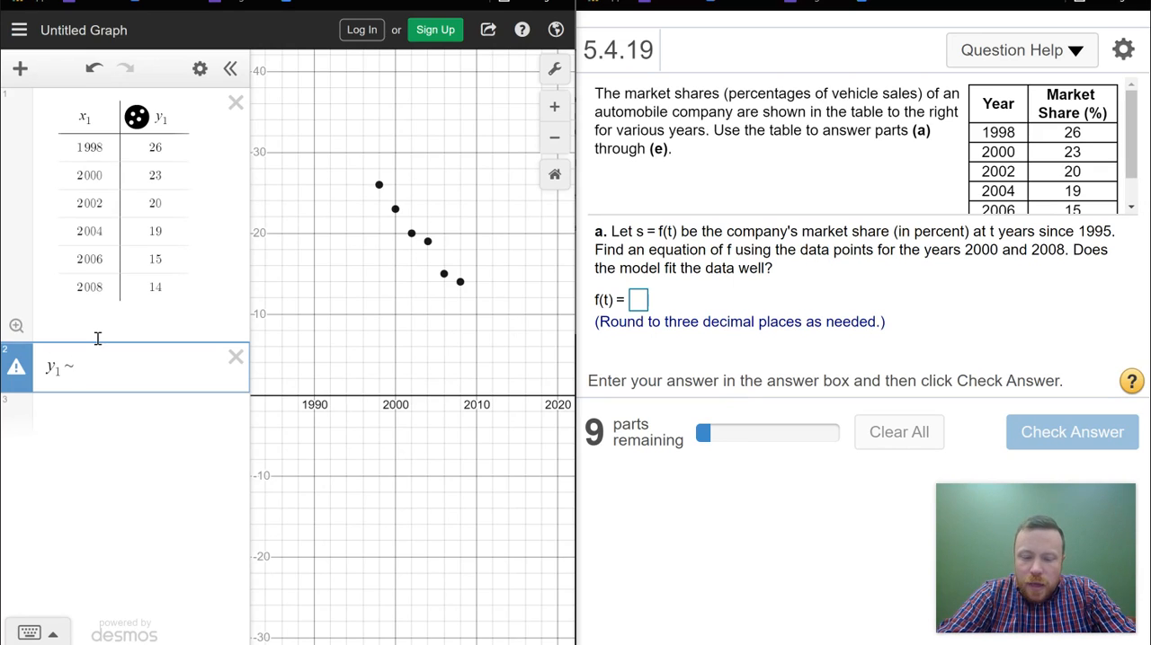
pyautogui.write('x+b')
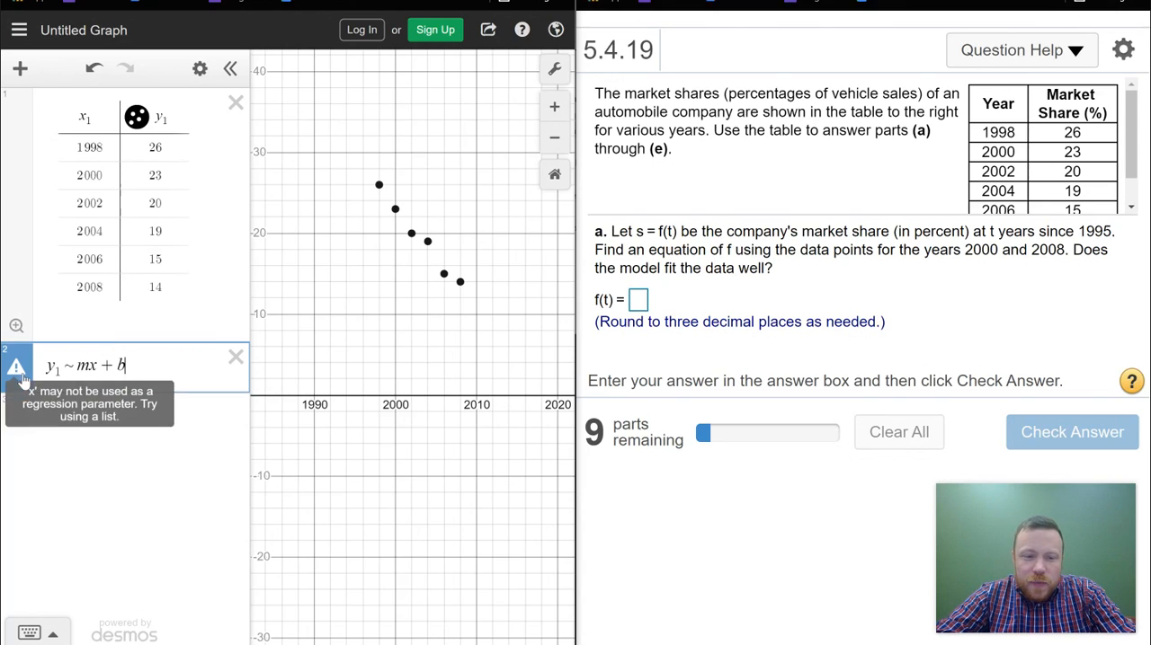
pyautogui.click(100, 365)
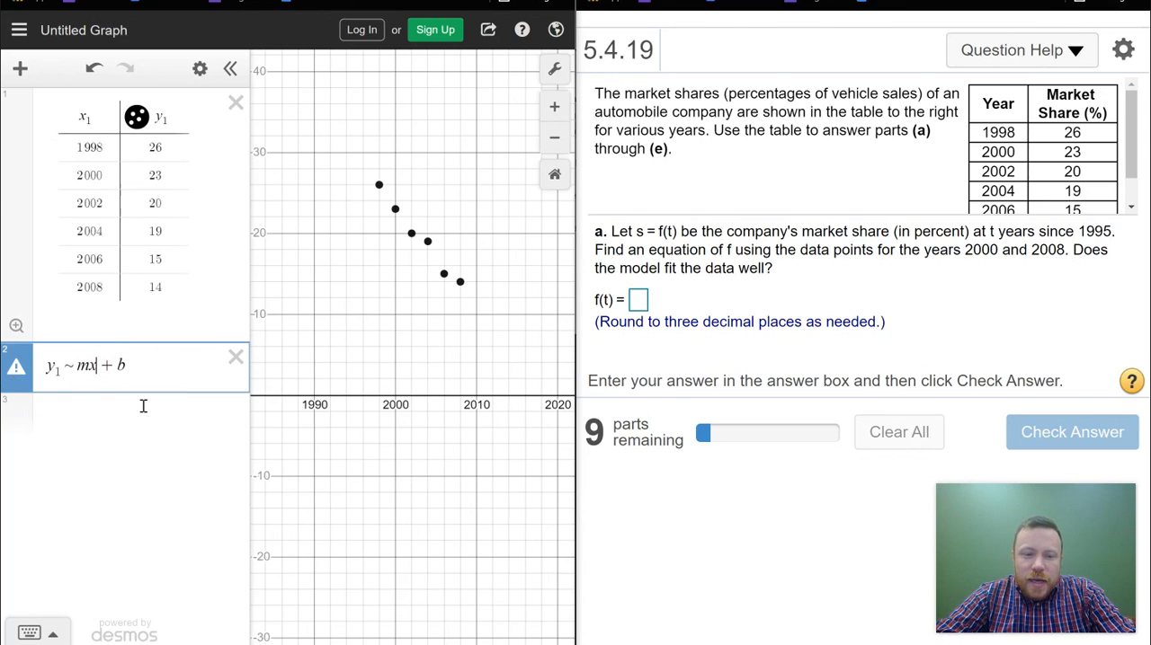
pyautogui.write('1')
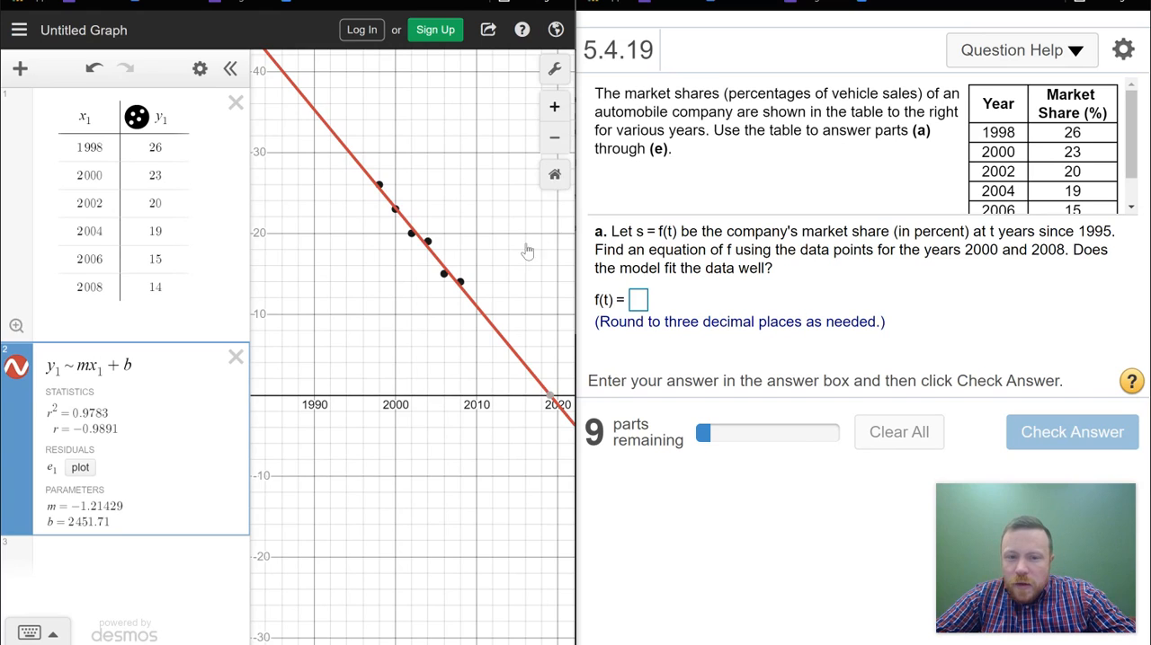
# Step: Add a second table below the regression and fill its x2 column with the exercise's years 2000 and 2008
pyautogui.scroll(3, 522, 261)
pyautogui.moveTo(437, 280); pyautogui.dragTo(434, 410)
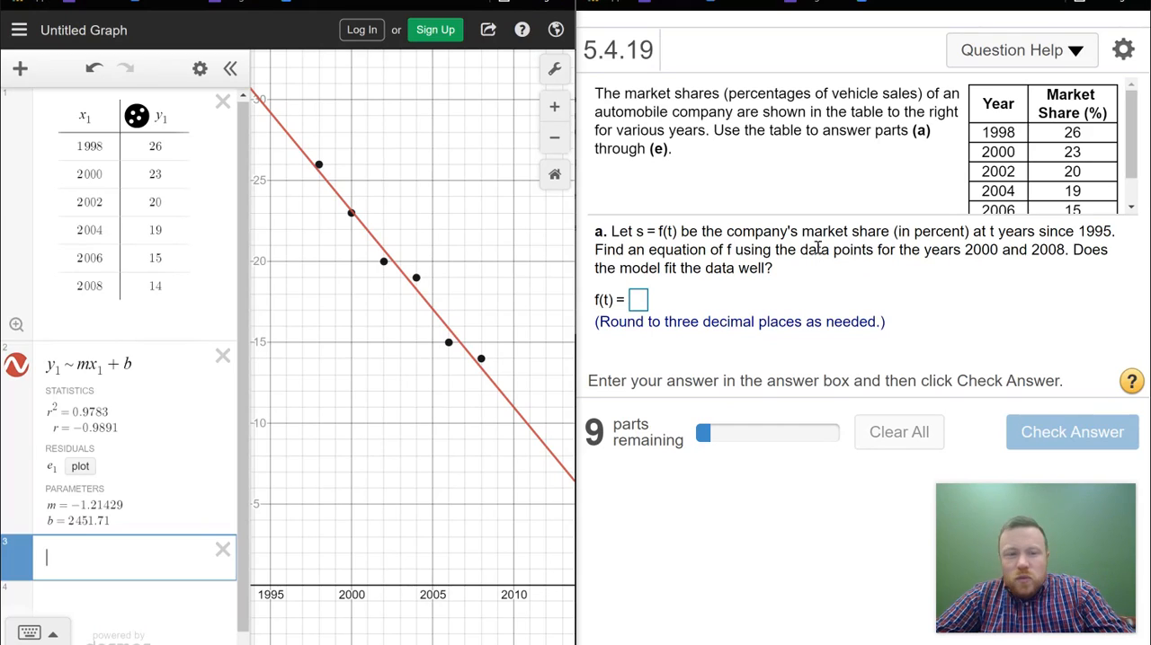
pyautogui.moveTo(966, 250); pyautogui.dragTo(1009, 251)
pyautogui.moveTo(981, 151)
pyautogui.mouseDown()
pyautogui.moveTo(1136, 145)
pyautogui.moveTo(1133, 172)
pyautogui.mouseUp()
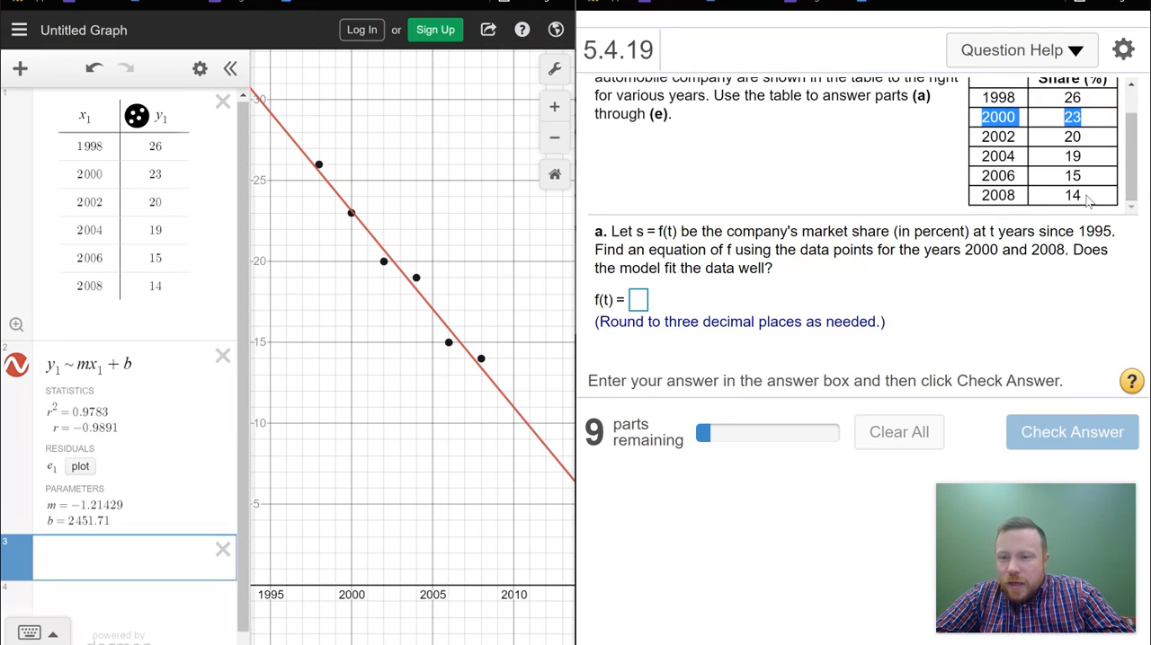
pyautogui.click(243, 347)
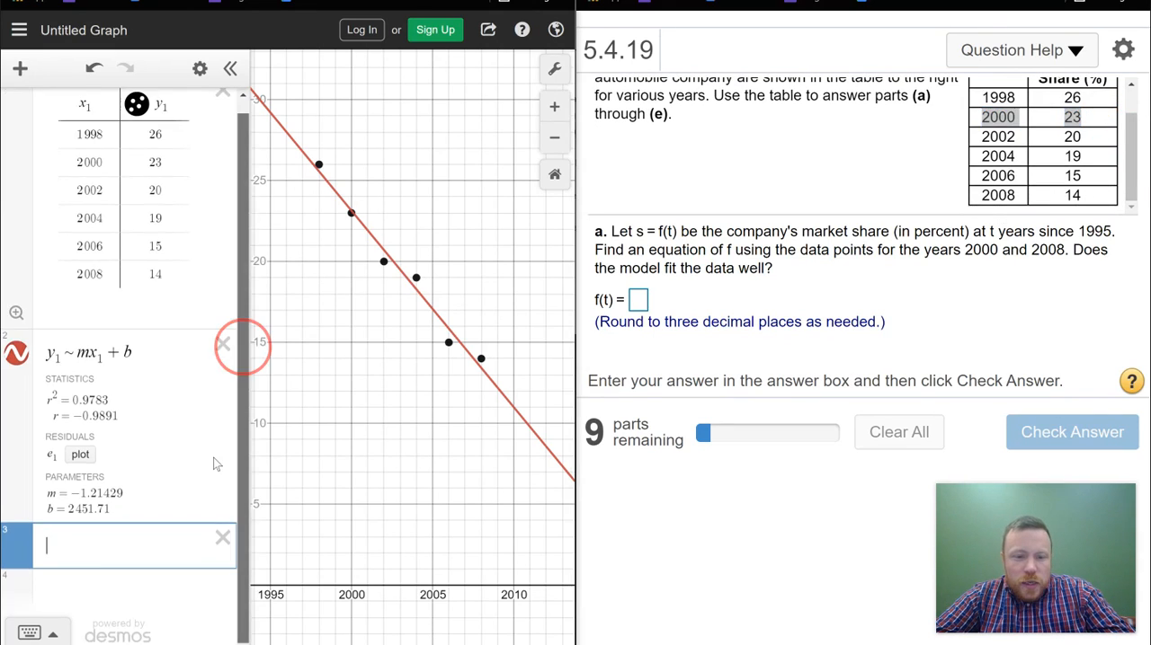
pyautogui.click(19, 68)
pyautogui.click(53, 200)
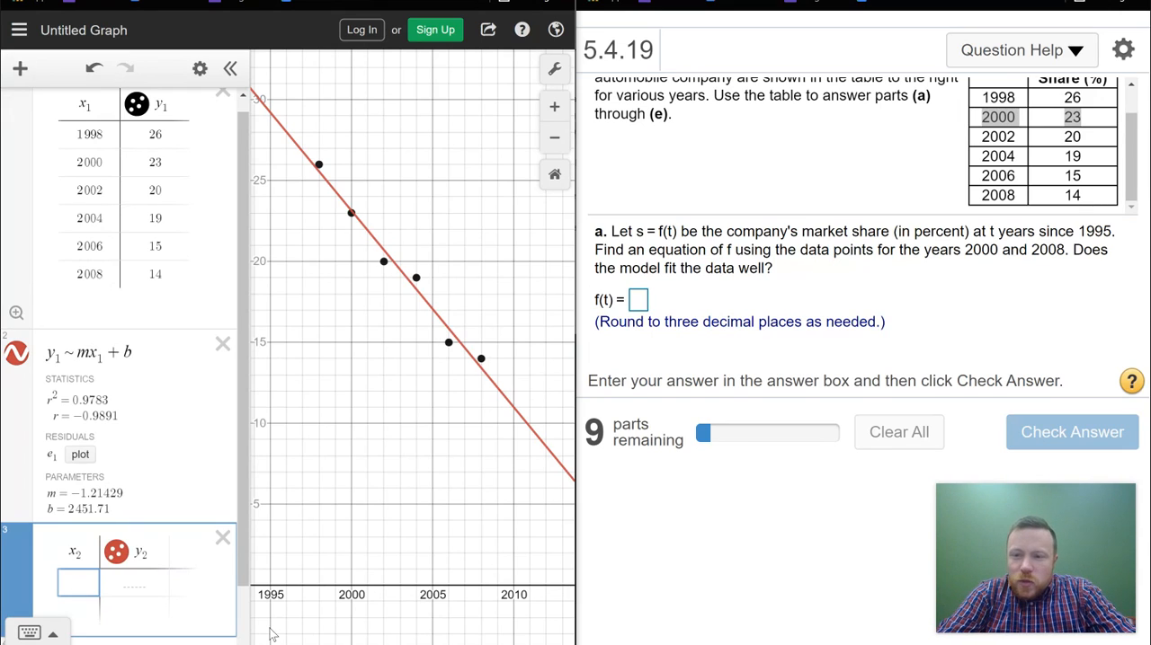
pyautogui.write('200')
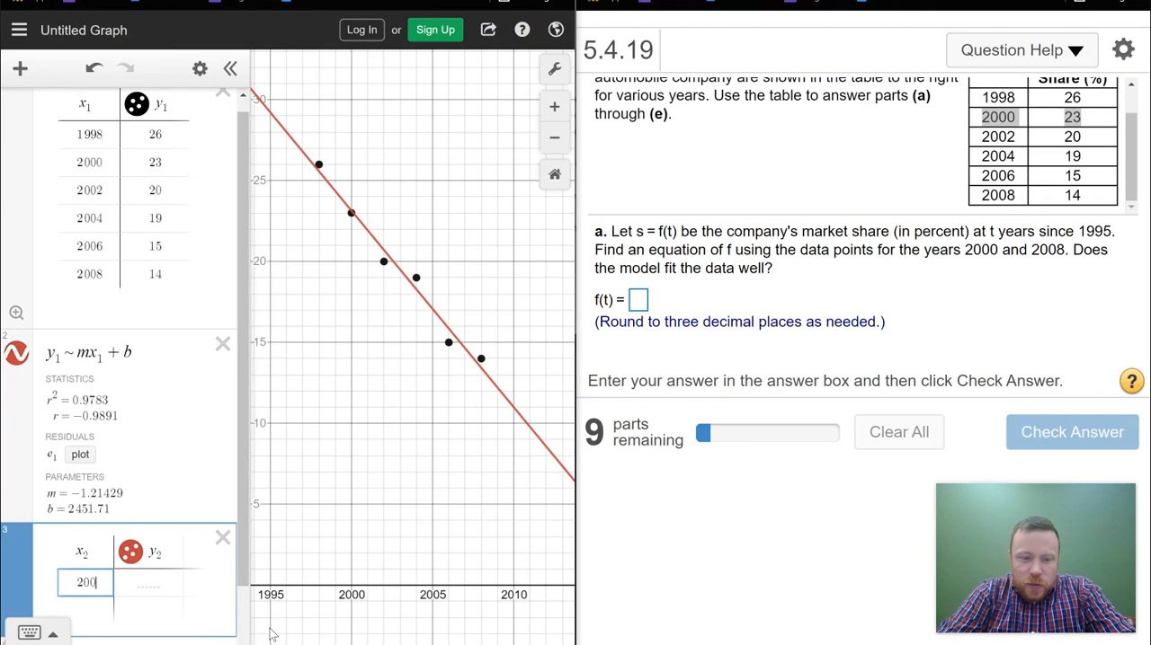
pyautogui.write('0')
pyautogui.press('Return')
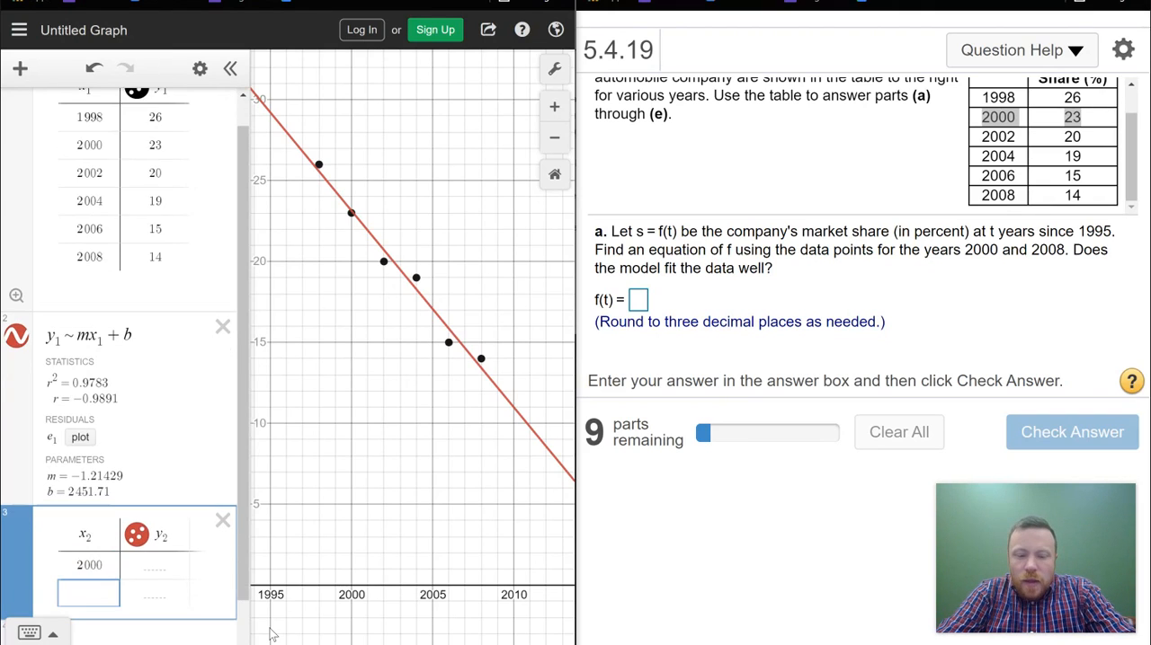
pyautogui.write('2008')
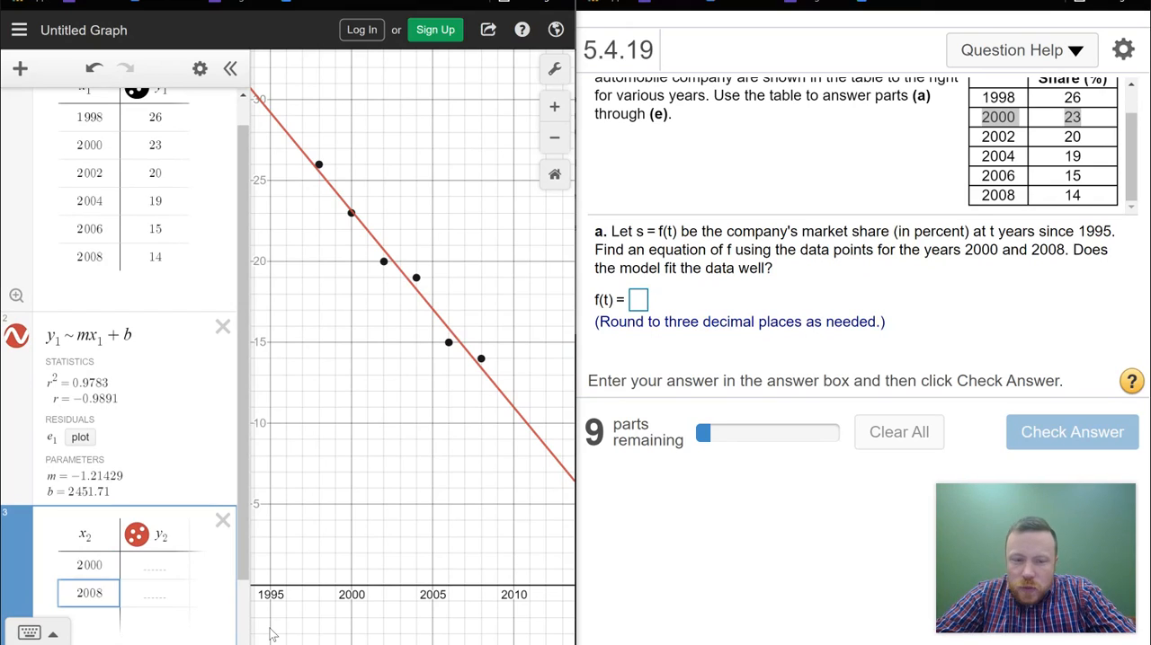
# Step: Fill the second table's y2 column with the market shares 23 for 2000 and 14 for 2008
pyautogui.press('Right')
pyautogui.press('Up')
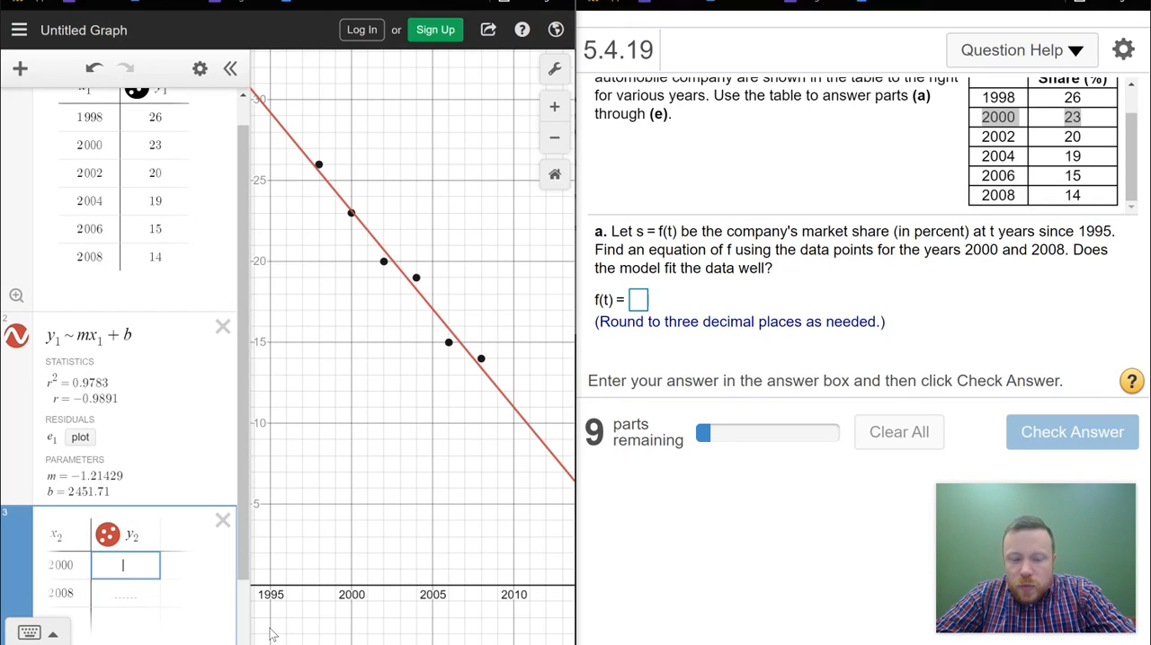
pyautogui.press('Return')
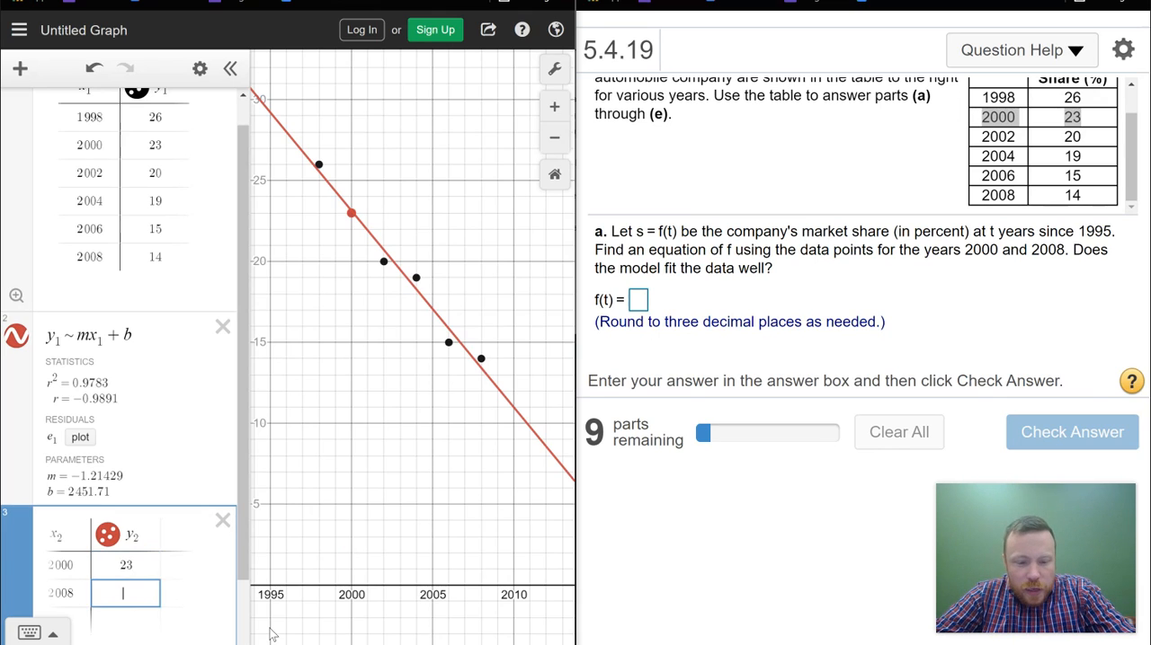
pyautogui.write('14')
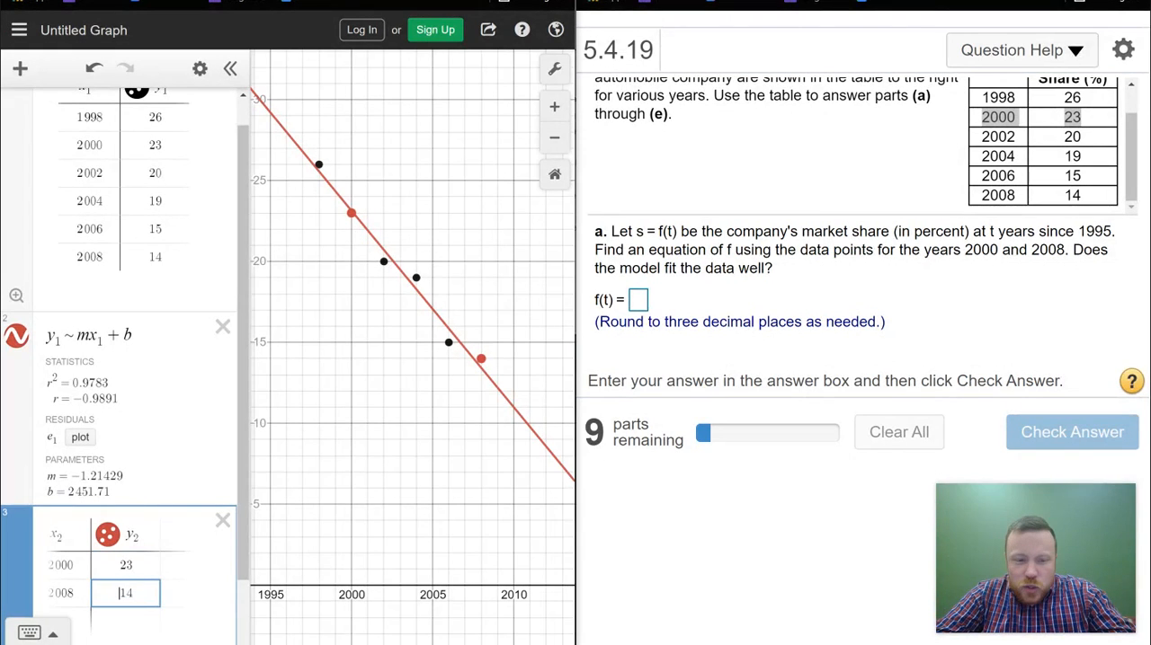
# Step: Enter the linear regression y2 ~ mx2 + b in the empty expression below the second table to fit its two points
pyautogui.moveTo(240, 539); pyautogui.dragTo(243, 602)
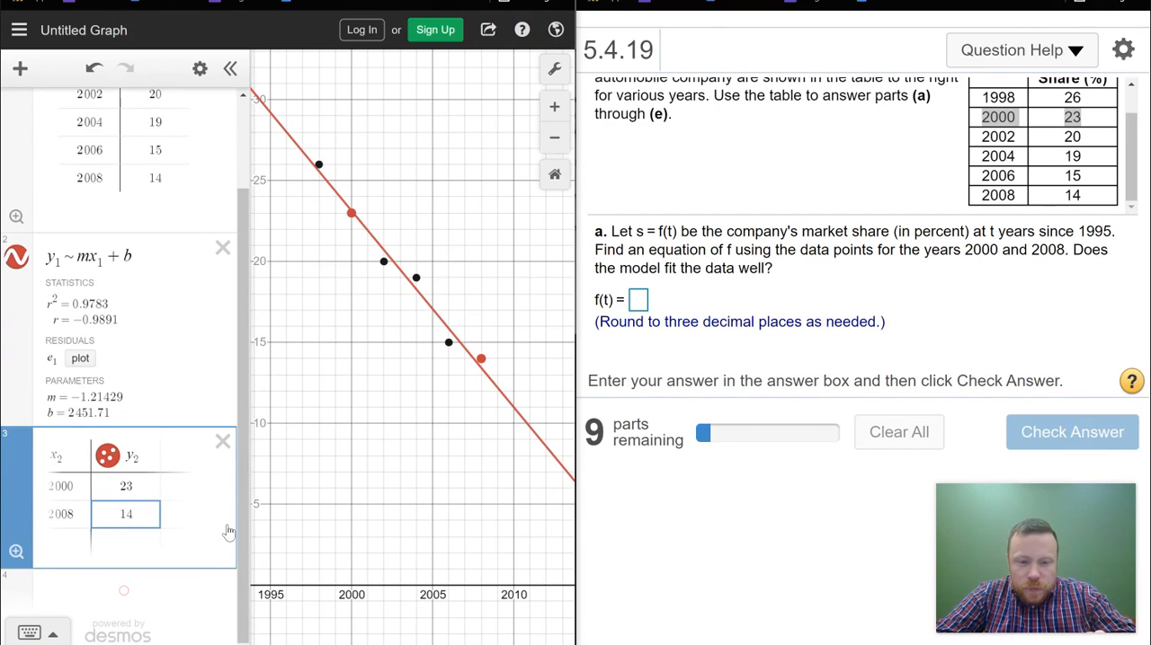
pyautogui.click(124, 591)
pyautogui.write('y ')
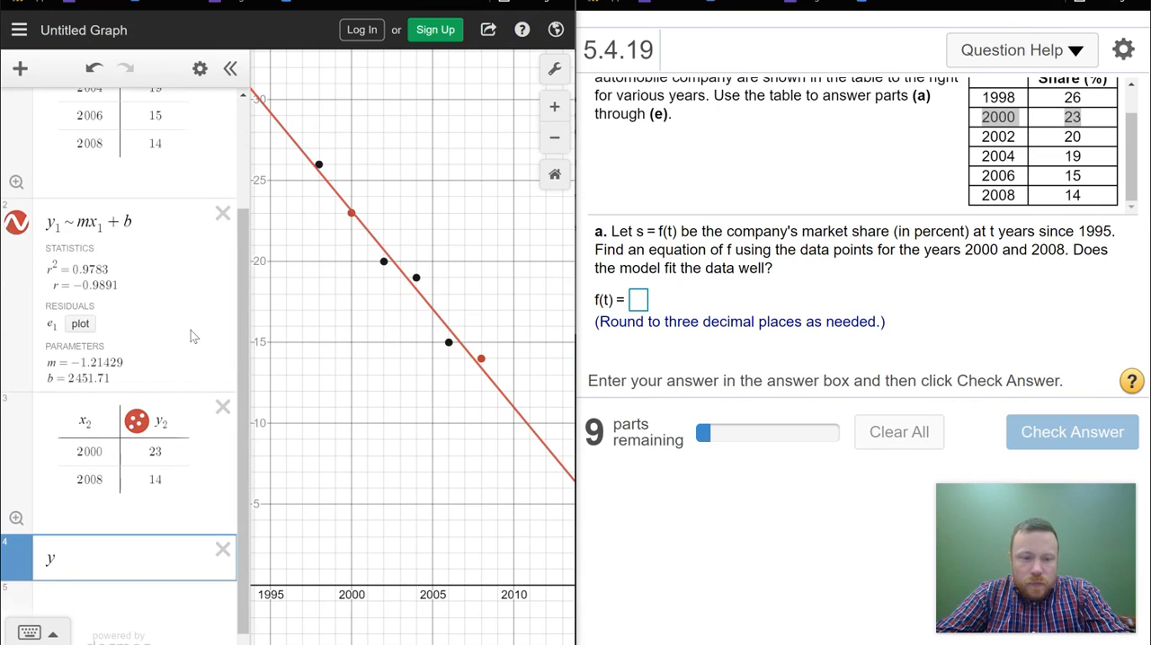
pyautogui.write('= mx + b')
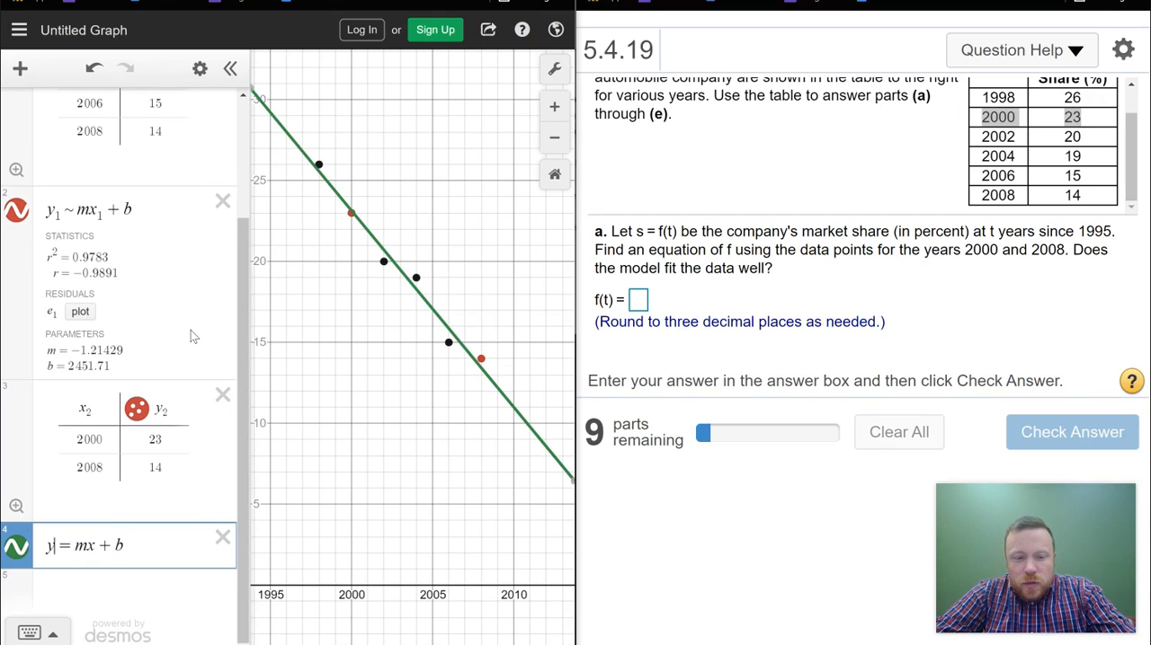
pyautogui.hotkey('shift', 'Left')
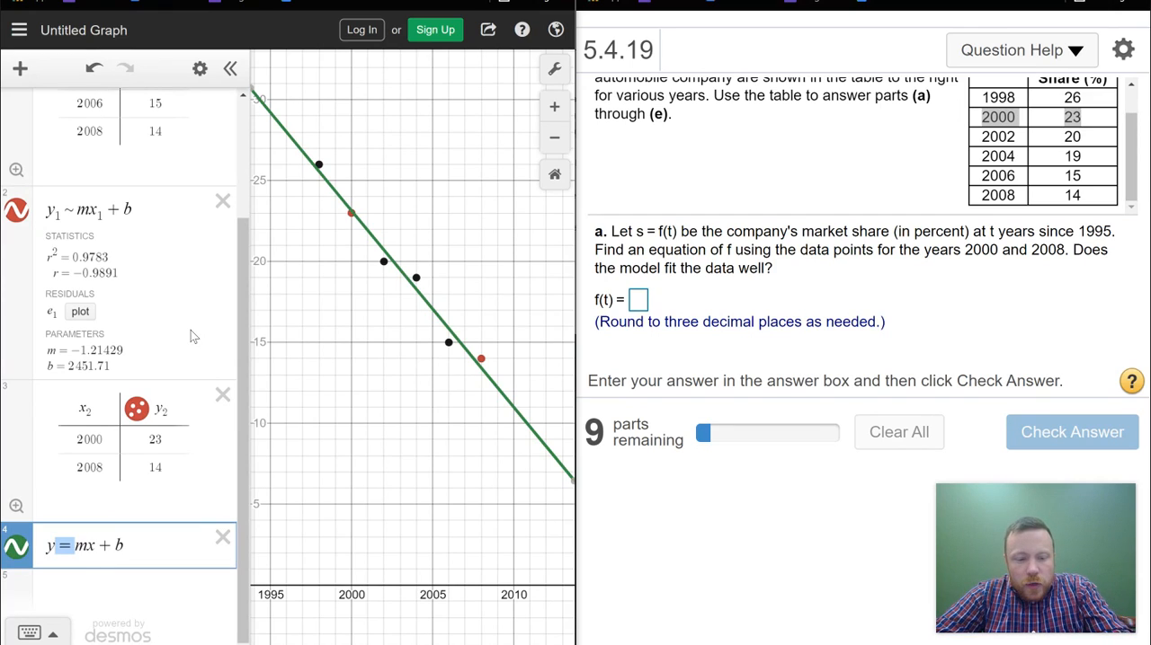
pyautogui.write('~')
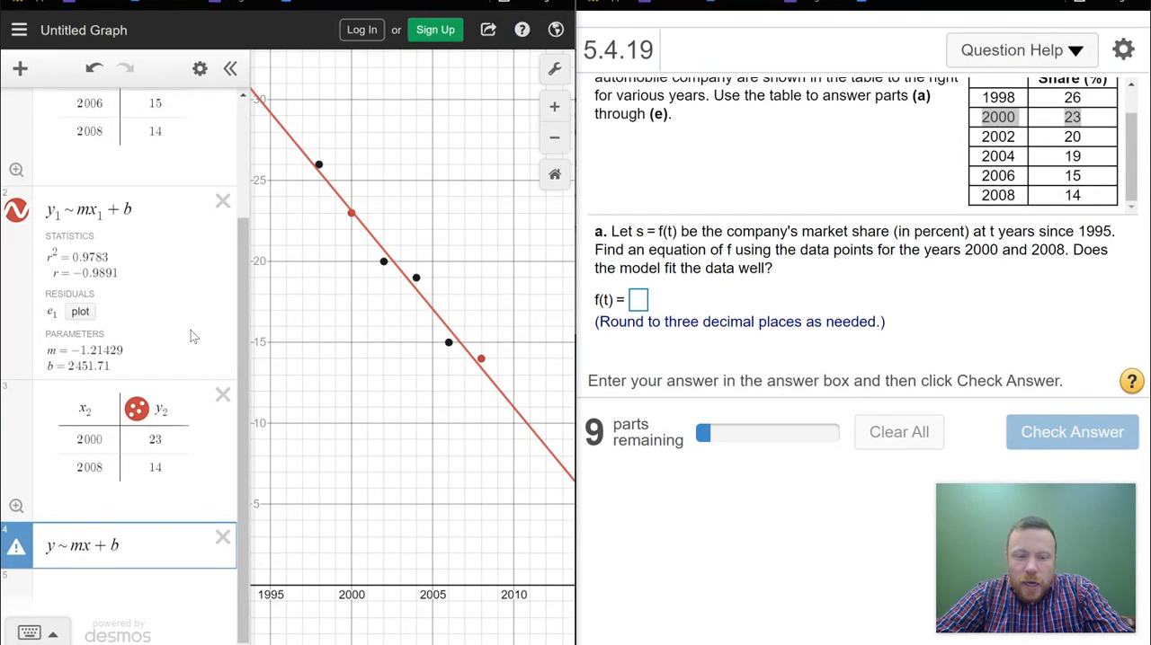
pyautogui.write('_2')
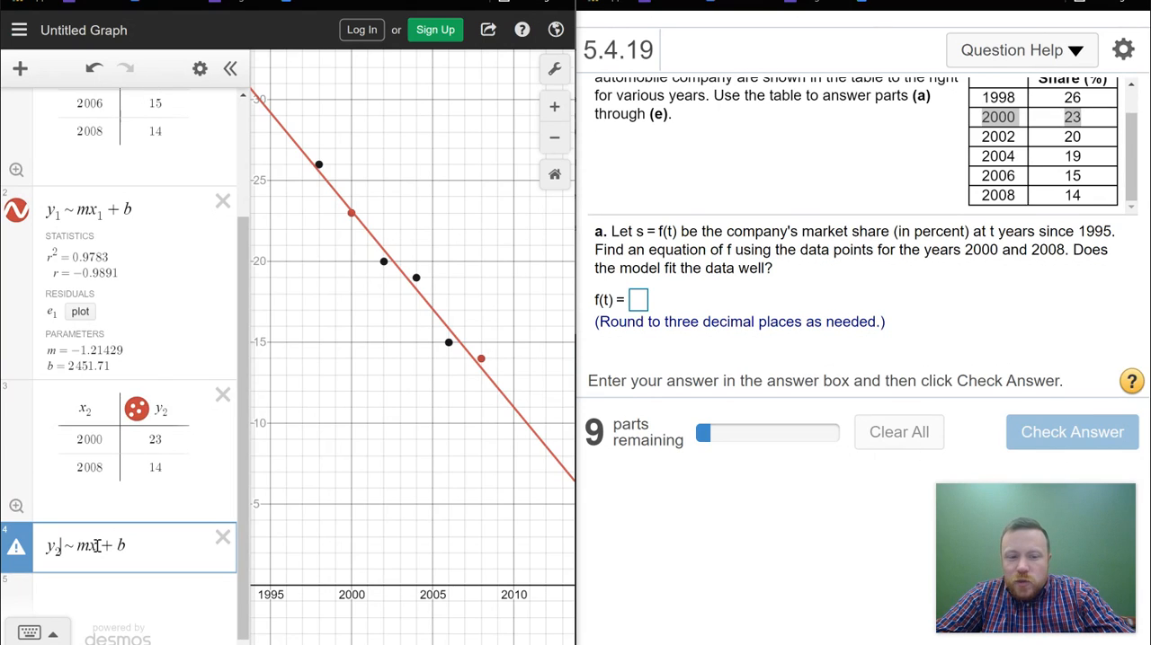
pyautogui.write('2')
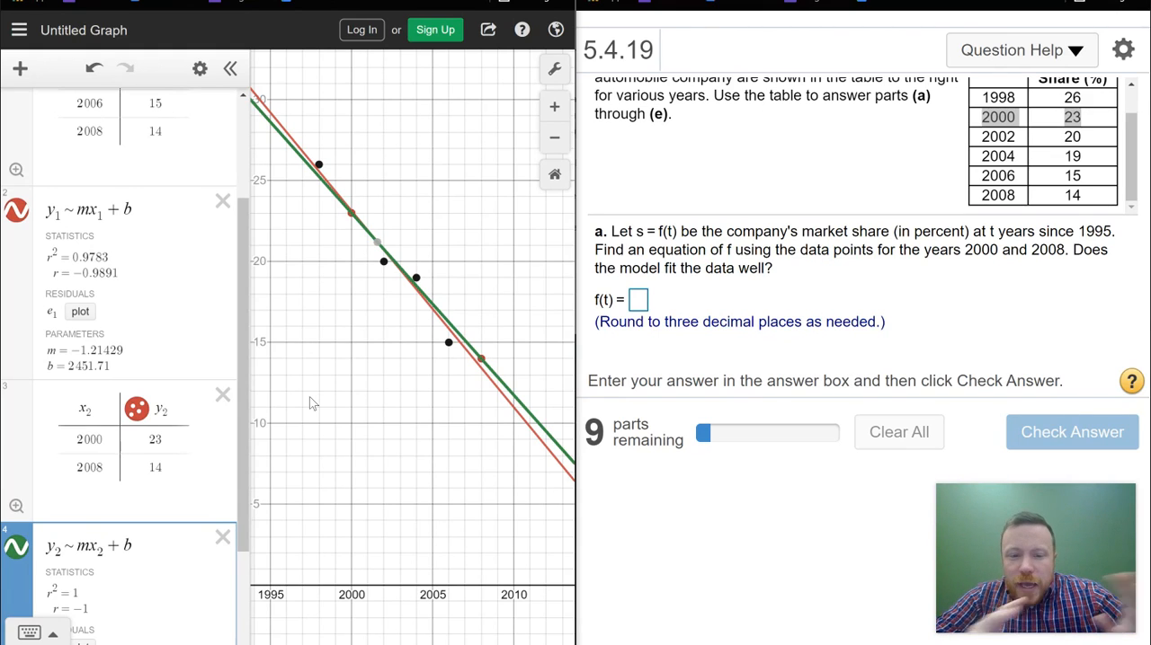
pyautogui.moveTo(243, 392); pyautogui.dragTo(246, 470)
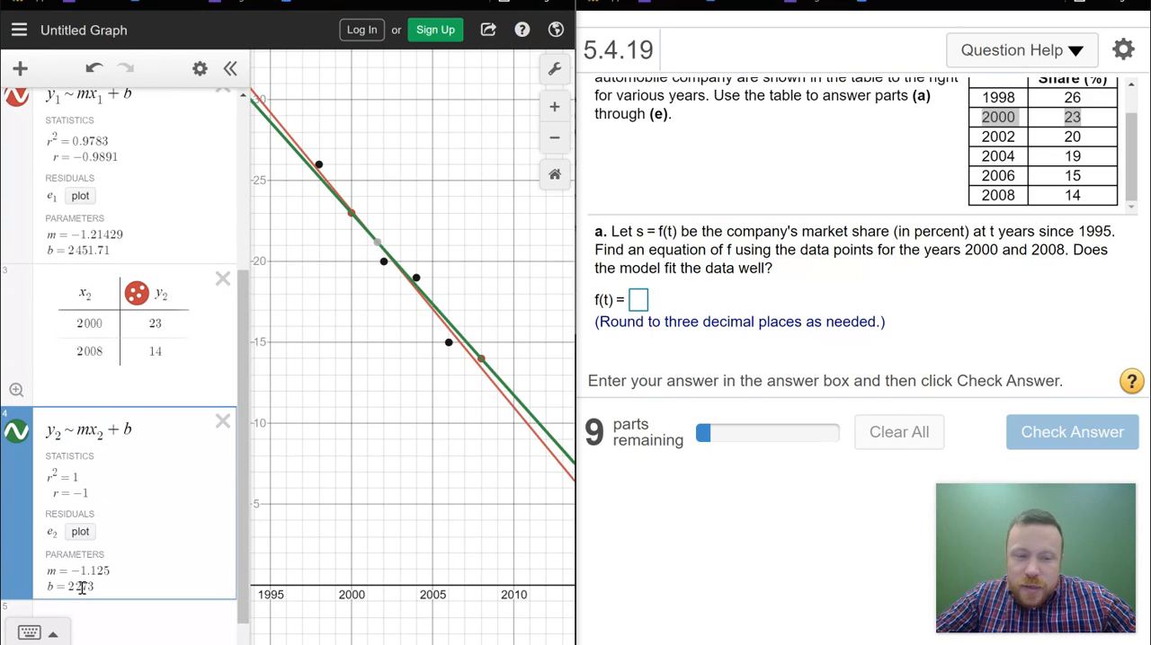